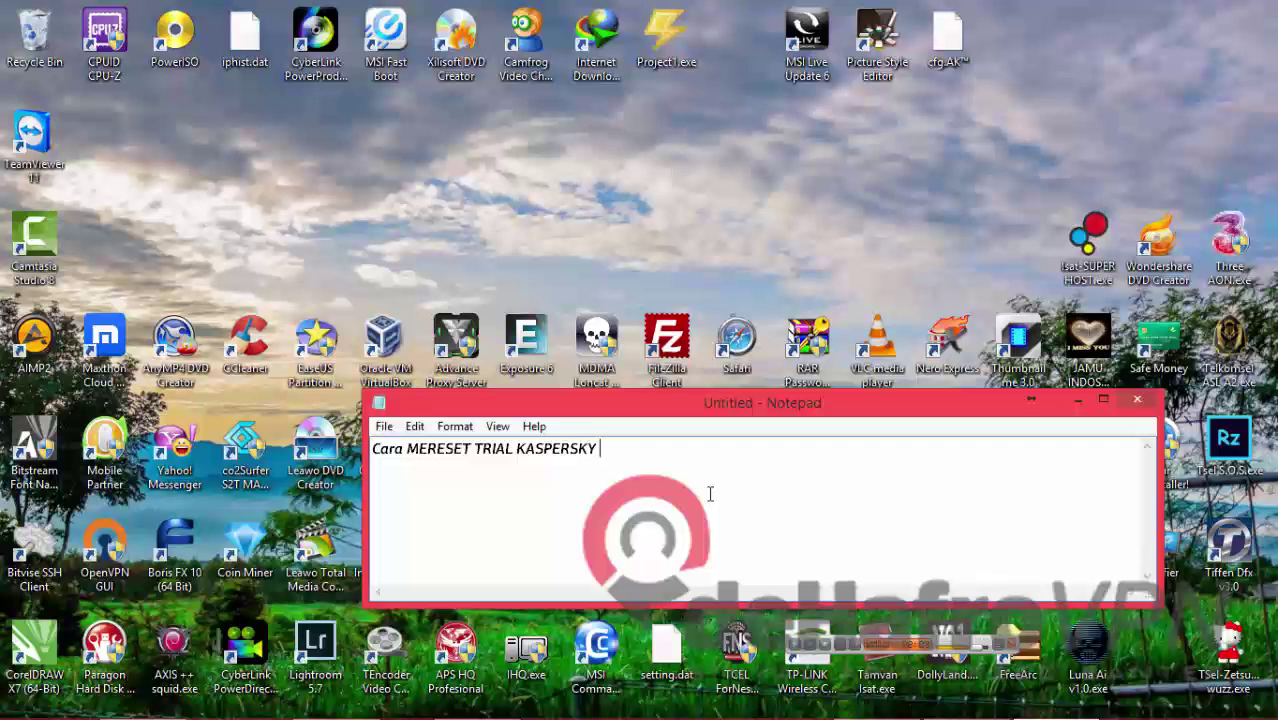
- Replace the note's title text with the line "PERTAMA MATIKAN DULU SELF DEFENCE"
{"action": "type", "text": "VERSION"}
{"action": "key", "text": "ctrl+a"}
{"action": "key", "text": "Return"}
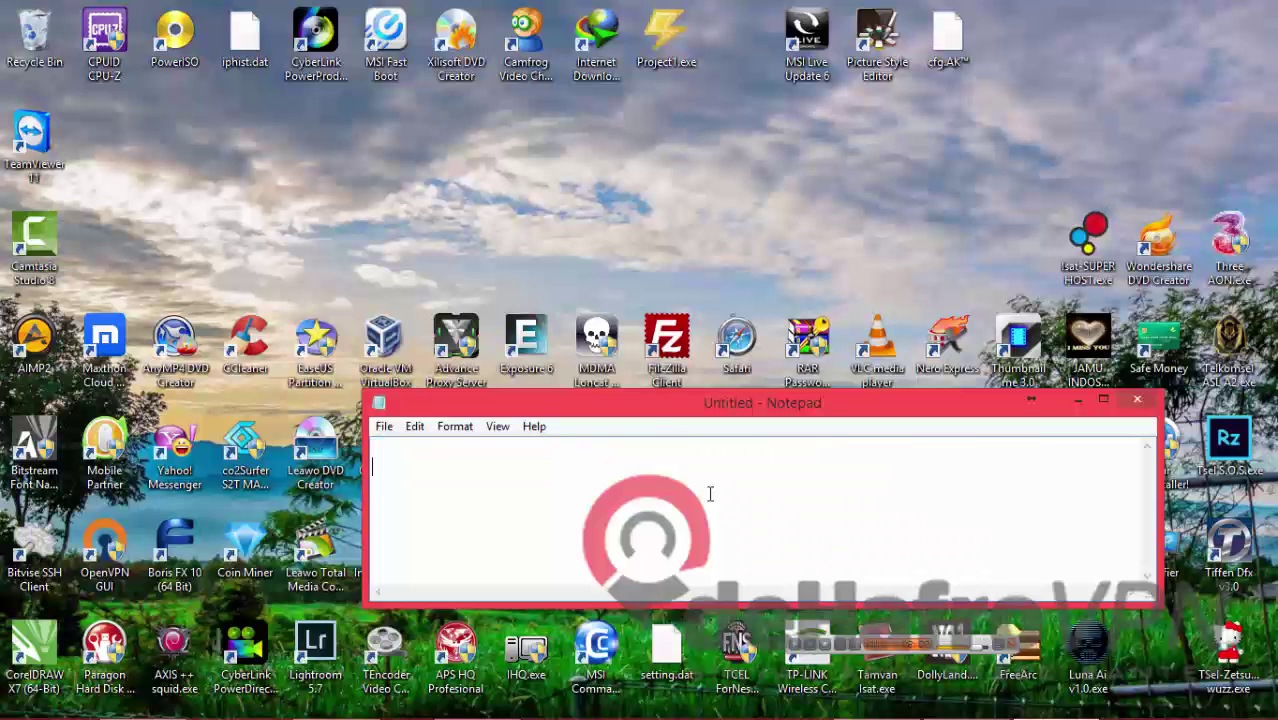
{"action": "type", "text": "PERTAMA BUJK"}
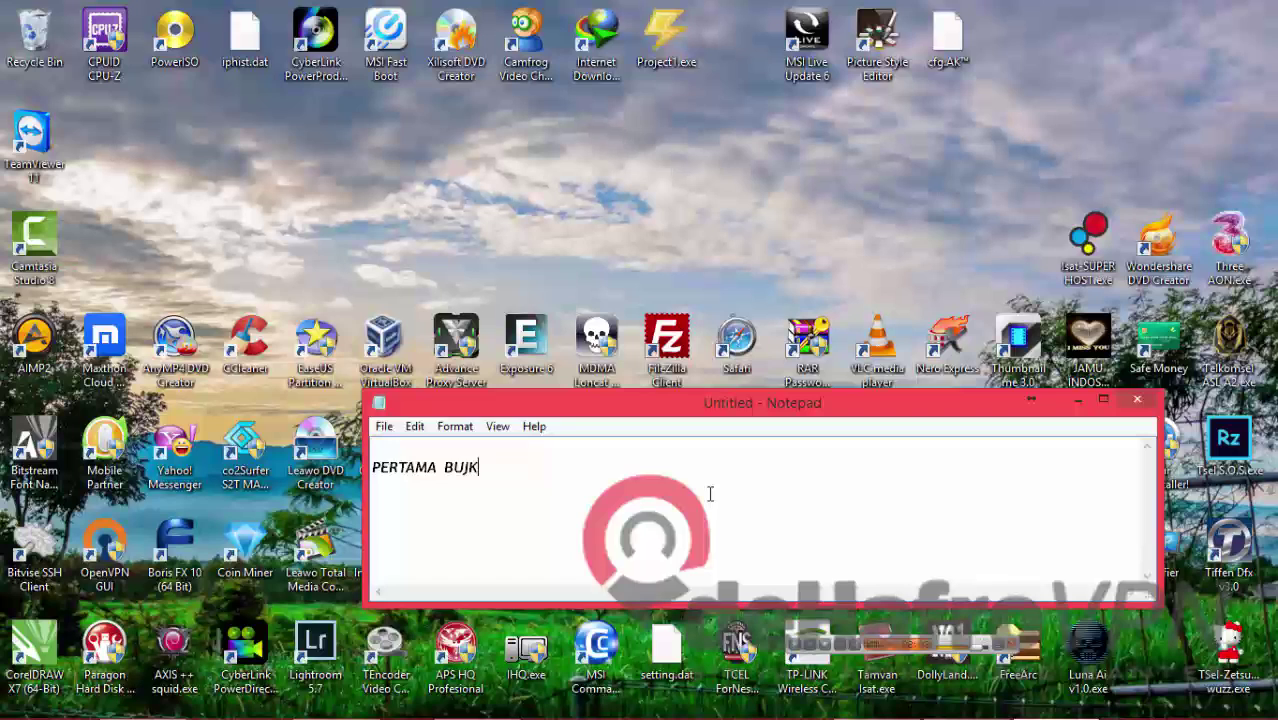
{"action": "key", "text": "BackSpace"}
{"action": "key", "text": "BackSpace"}
{"action": "key", "text": "BackSpace"}
{"action": "key", "text": "BackSpace"}
{"action": "type", "text": "MATIKAN DULU S"}
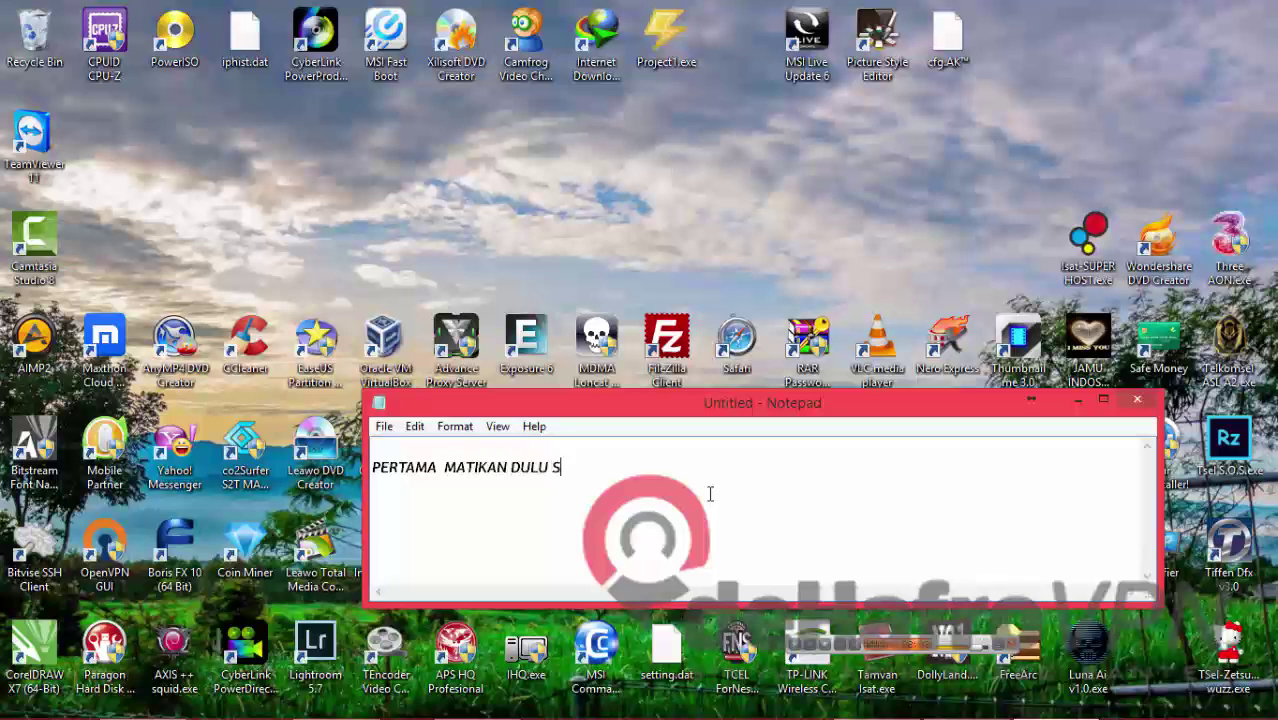
{"action": "type", "text": "ELF DEFEN"}
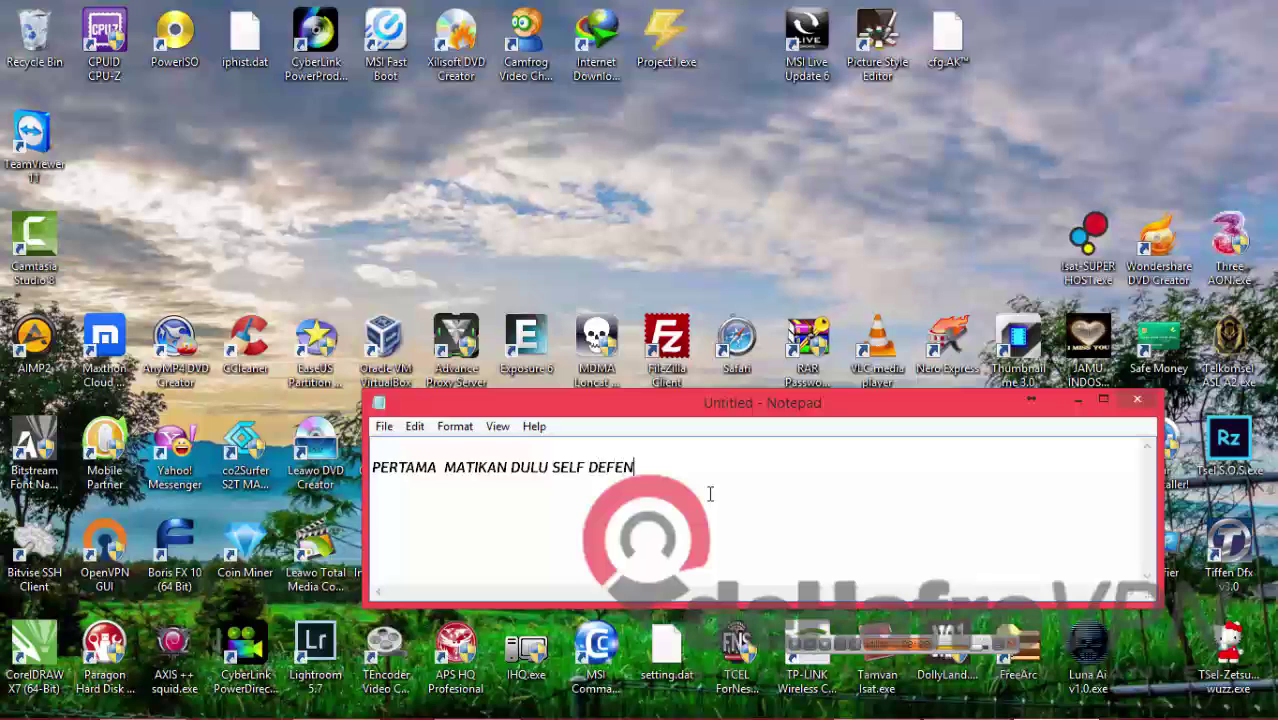
{"action": "type", "text": "CE"}
{"action": "key", "text": "ctrl+shift+Left"}
{"action": "key", "text": "ctrl+shift+Left"}
{"action": "key", "text": "ctrl+shift+Right"}
{"action": "key", "text": "ctrl+shift+Left"}
{"action": "key", "text": "shift+Right"}
{"action": "key", "text": "Left"}
- Check the Self-Defense option in Kaspersky Internet Security's additional settings, and close the settings window
{"action": "left_click", "coordinate": [1112, 701]}
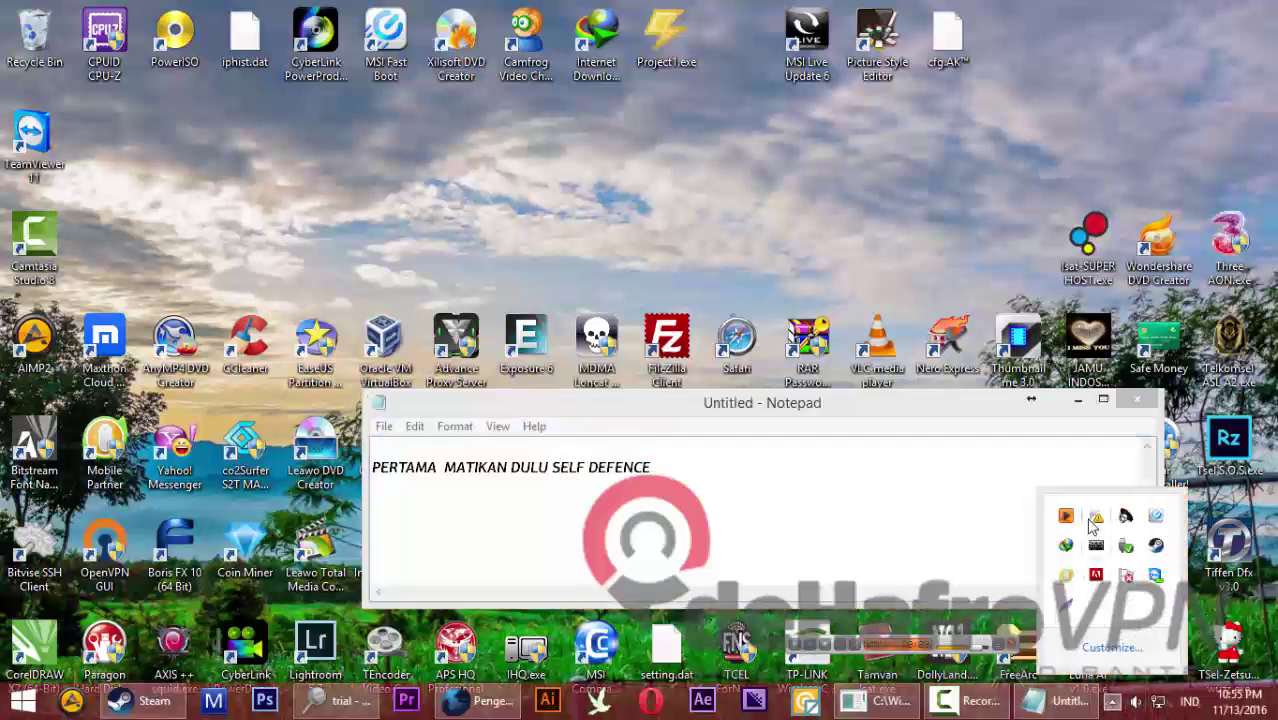
{"action": "right_click", "coordinate": [1091, 521]}
{"action": "left_click", "coordinate": [1100, 456]}
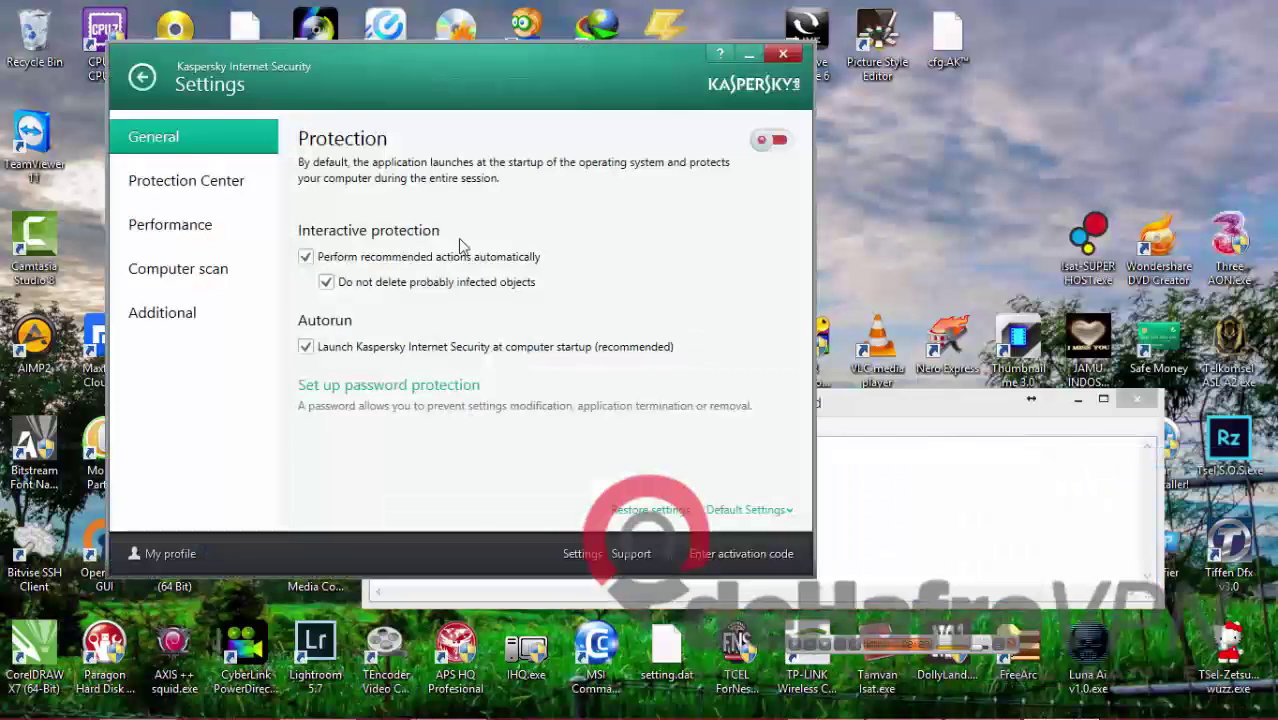
{"action": "left_click", "coordinate": [191, 313]}
{"action": "left_click", "coordinate": [430, 340]}
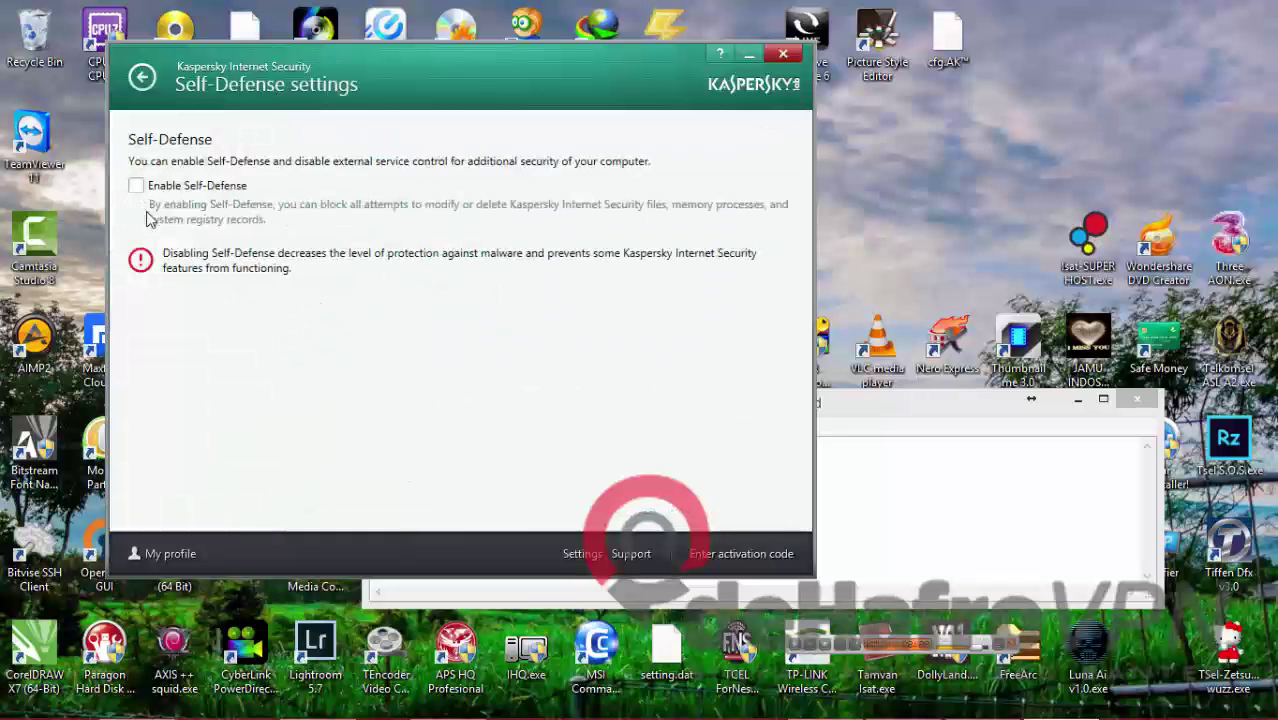
{"action": "left_click", "coordinate": [142, 77]}
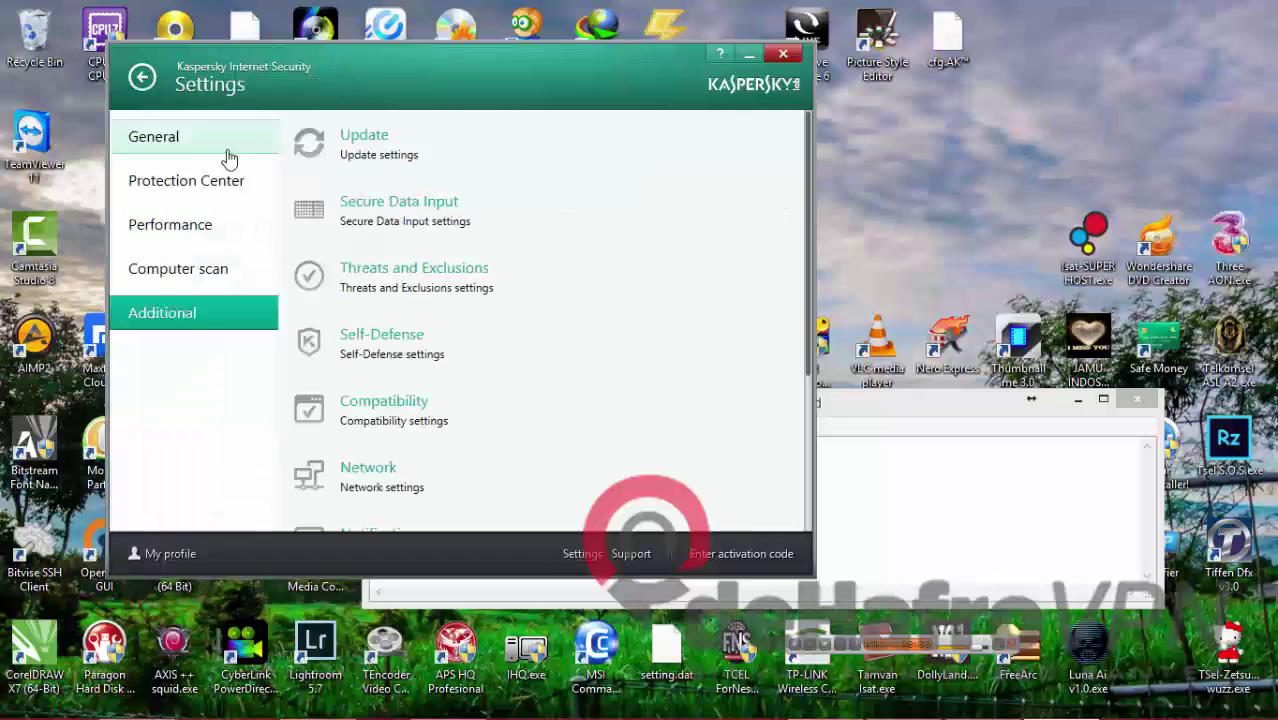
{"action": "left_click", "coordinate": [783, 54]}
- Replace the Notepad line with "JIKA SUDAH PAUSE PROTECTION SAMPAI ICON KASPERSKY BERWARNA PUTIH"
{"action": "left_click_drag", "start_coordinate": [677, 475], "coordinate": [372, 468]}
{"action": "type", "text": "JIKA S"}
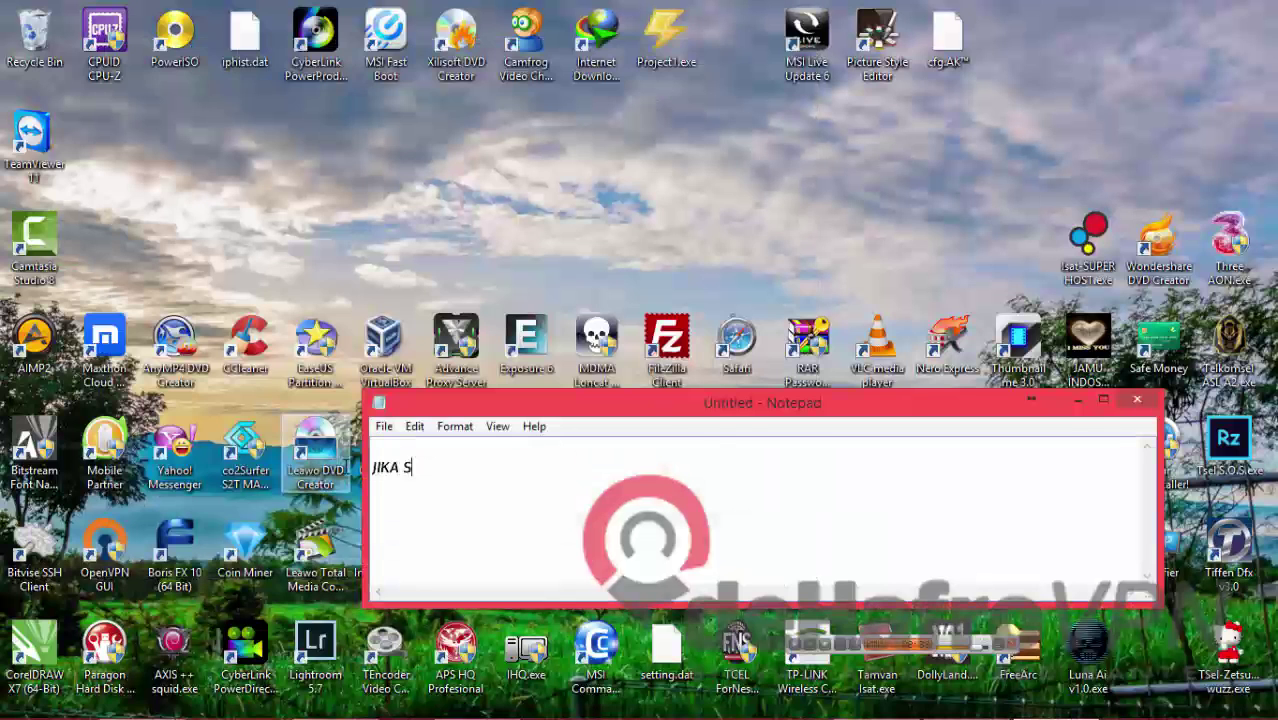
{"action": "type", "text": "UDAH"}
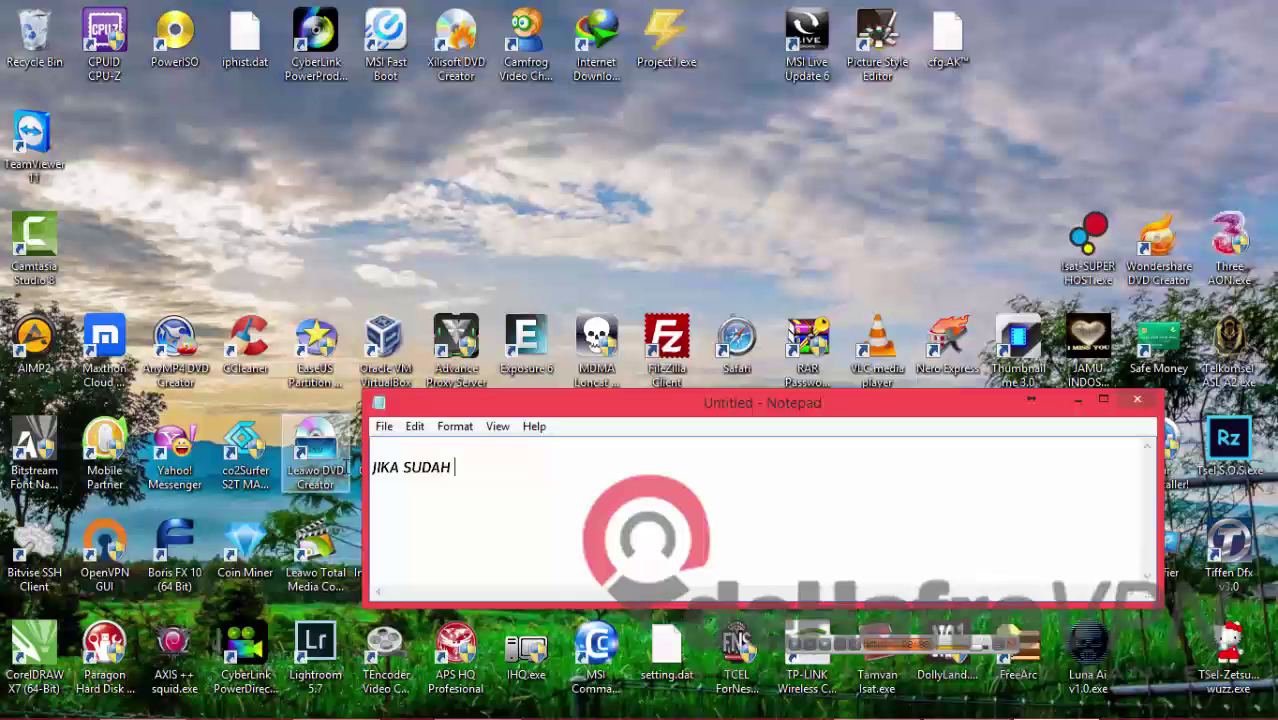
{"action": "left_click", "coordinate": [1112, 701]}
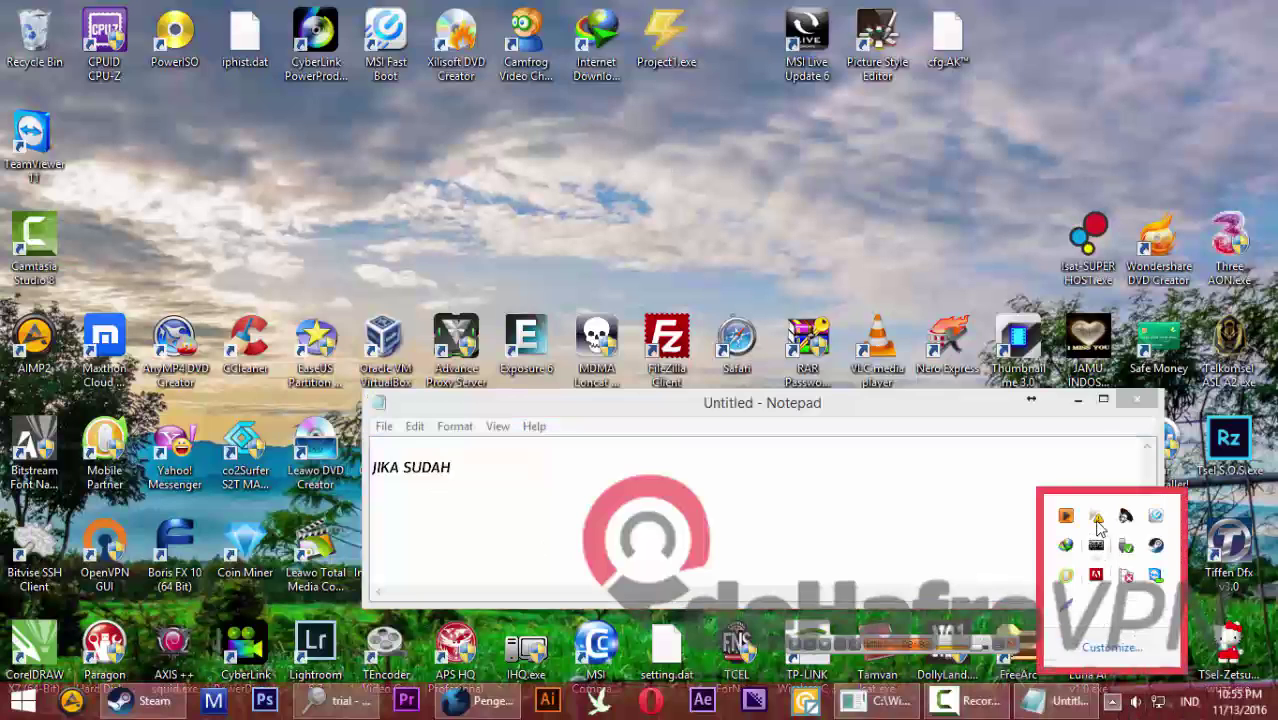
{"action": "right_click", "coordinate": [1096, 518]}
{"action": "left_click", "coordinate": [467, 476]}
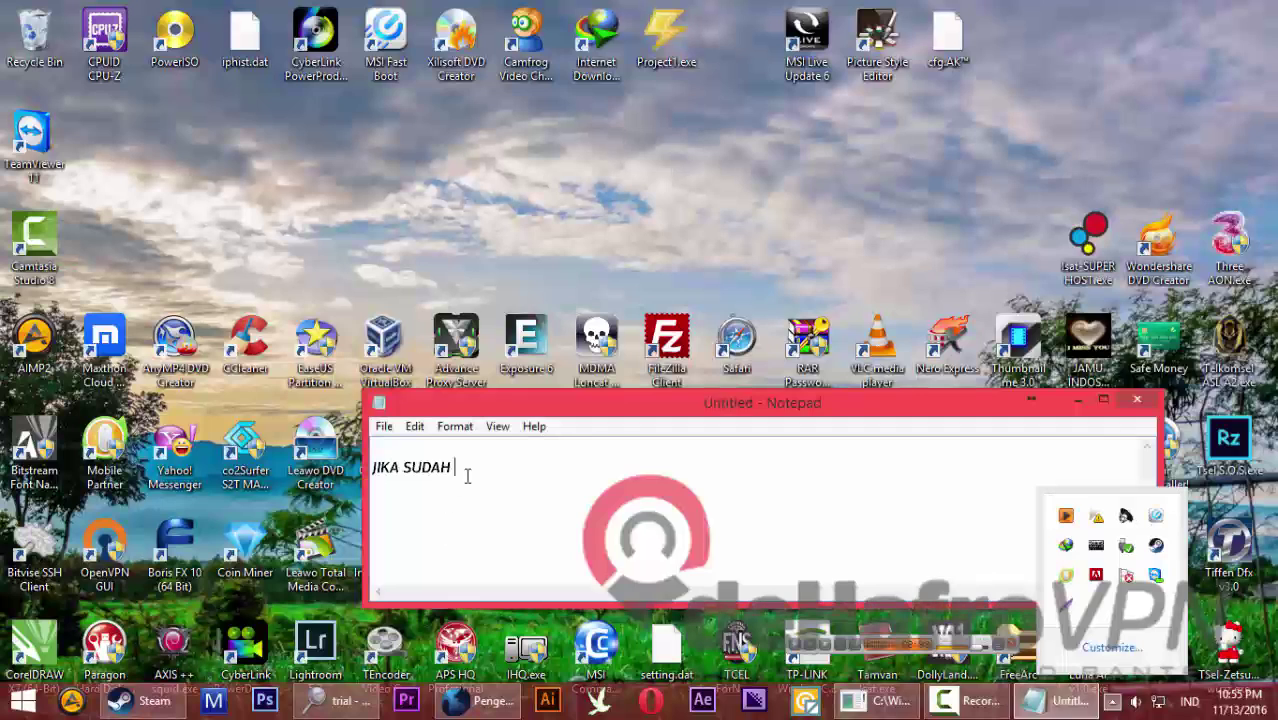
{"action": "type", "text": "PAUS"}
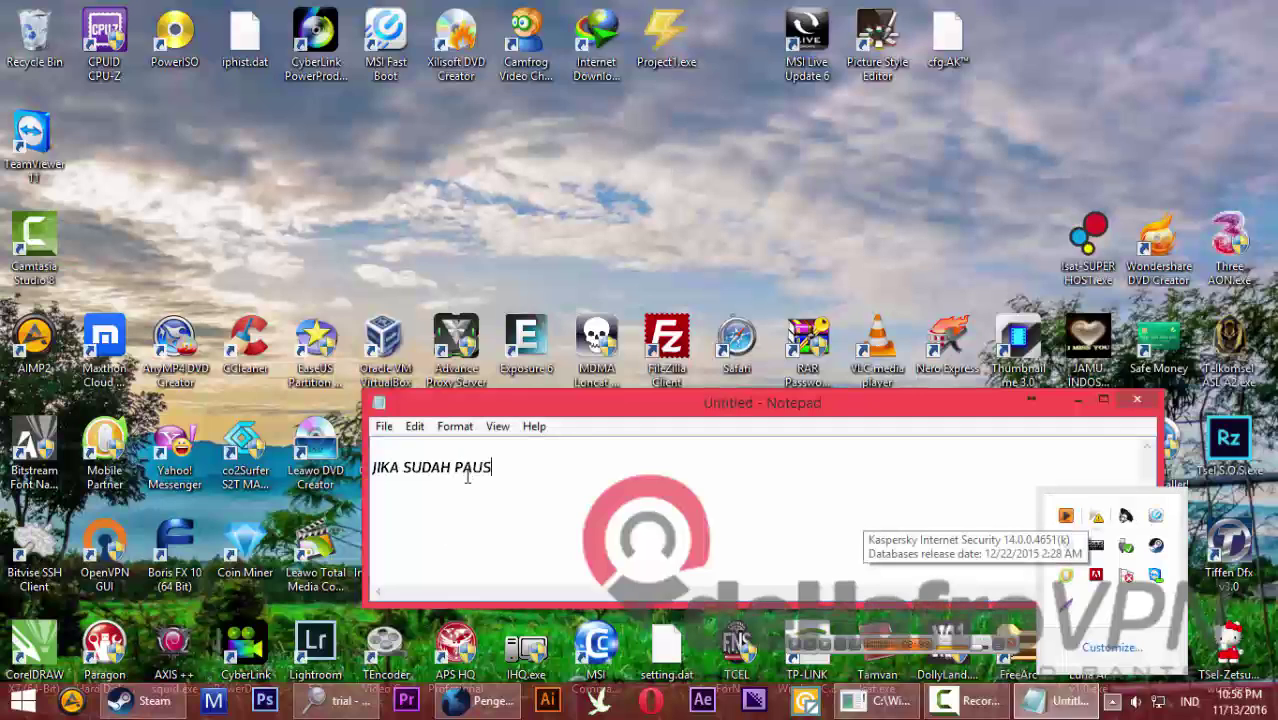
{"action": "type", "text": "E PROTECTION SAMPAI ICON"}
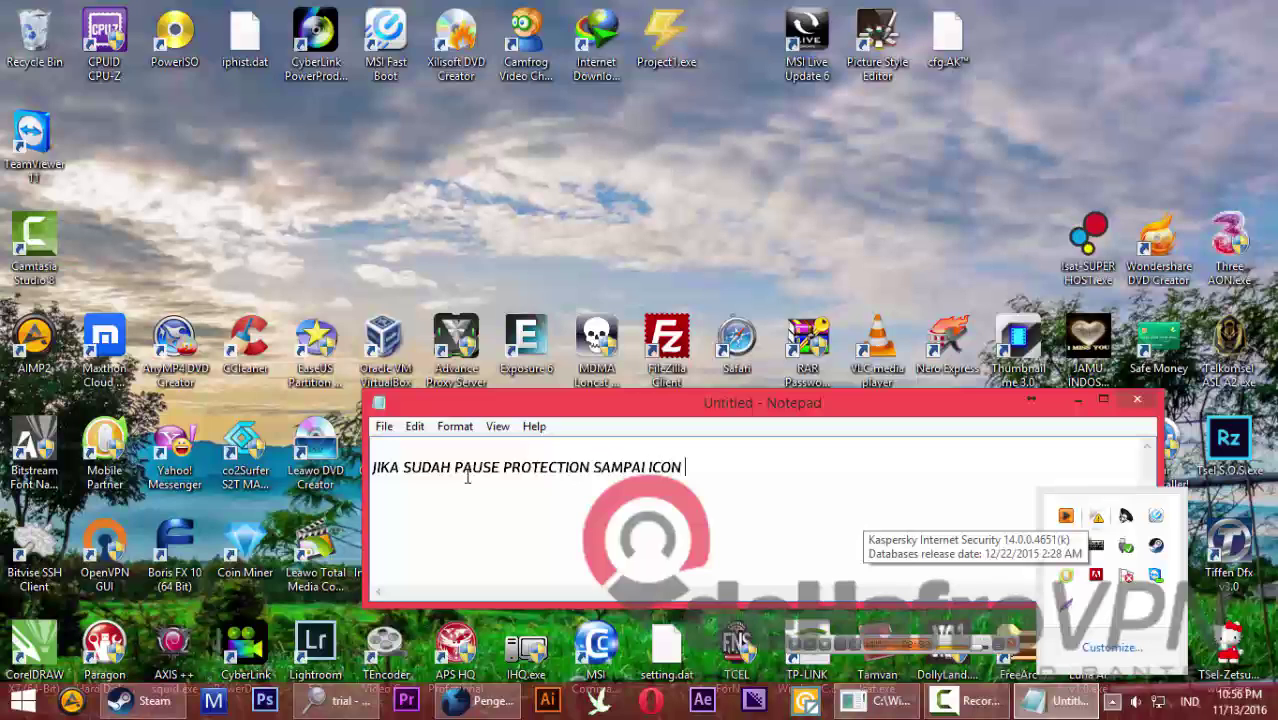
{"action": "type", "text": " KASPERSKY BE"}
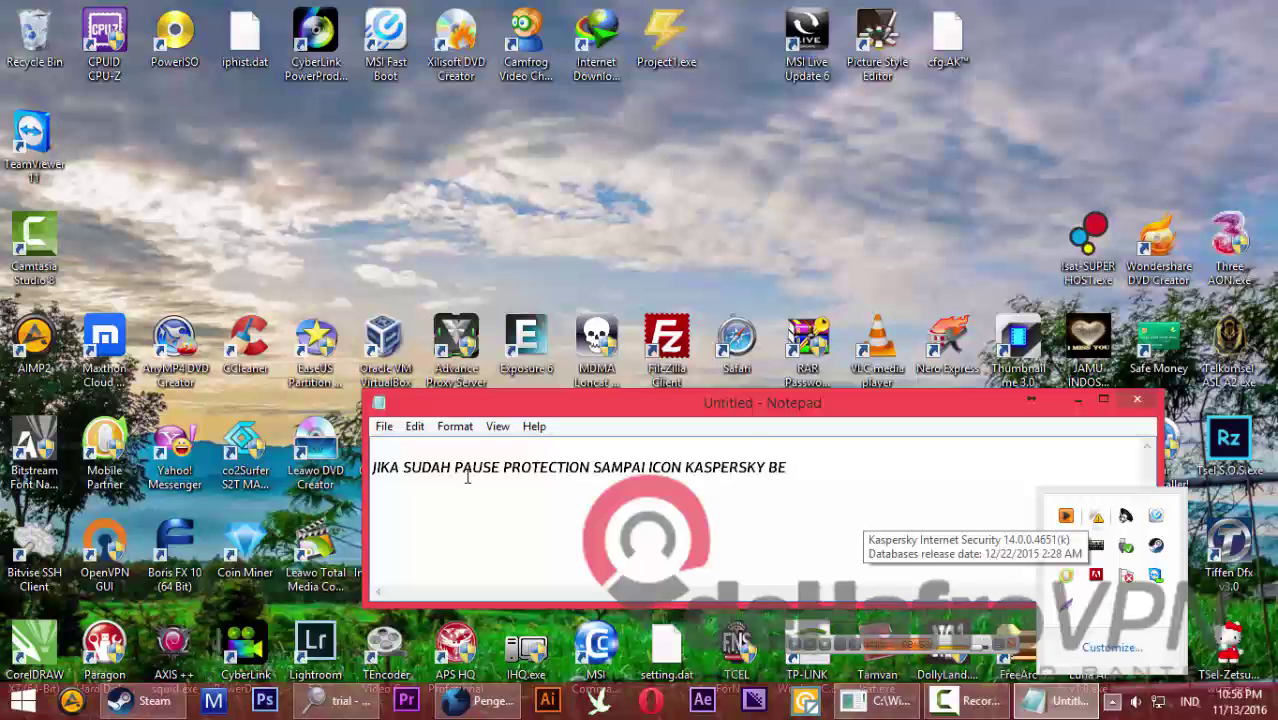
{"action": "type", "text": "RWARNA PUTIH"}
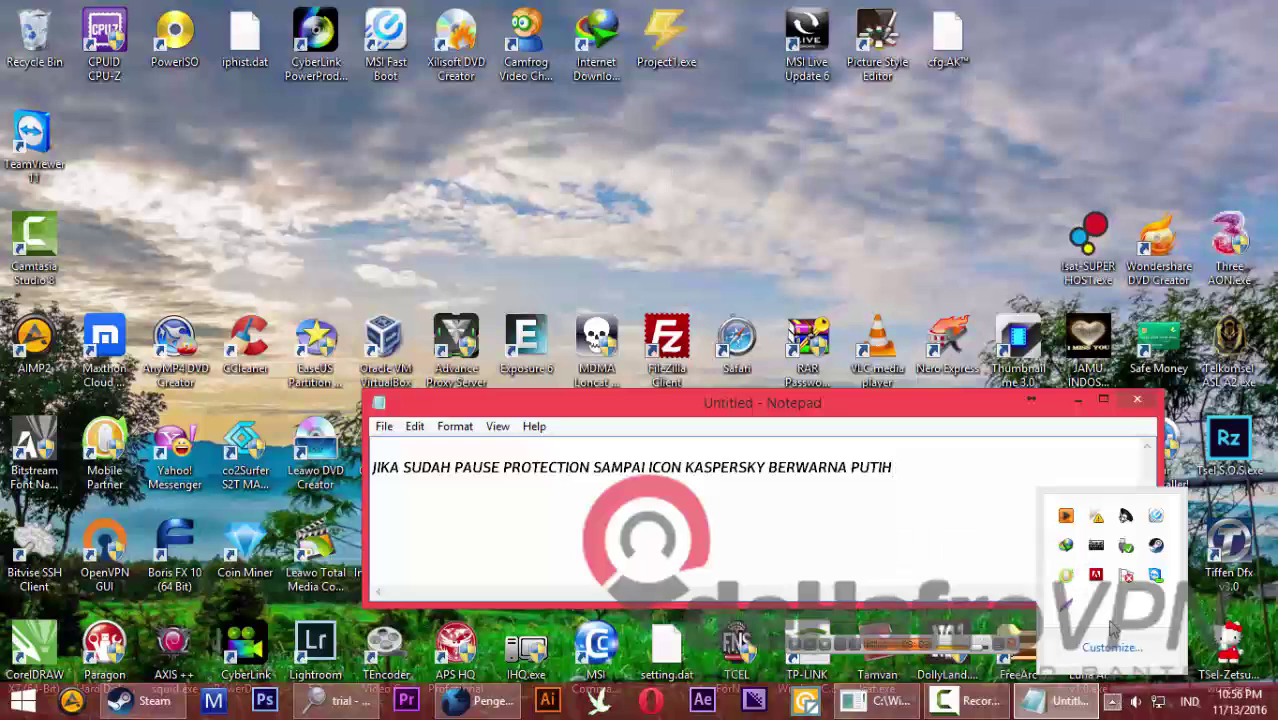
- Examine the protection and exit commands offered by the Kaspersky icon in the notification area
{"action": "right_click", "coordinate": [1098, 516]}
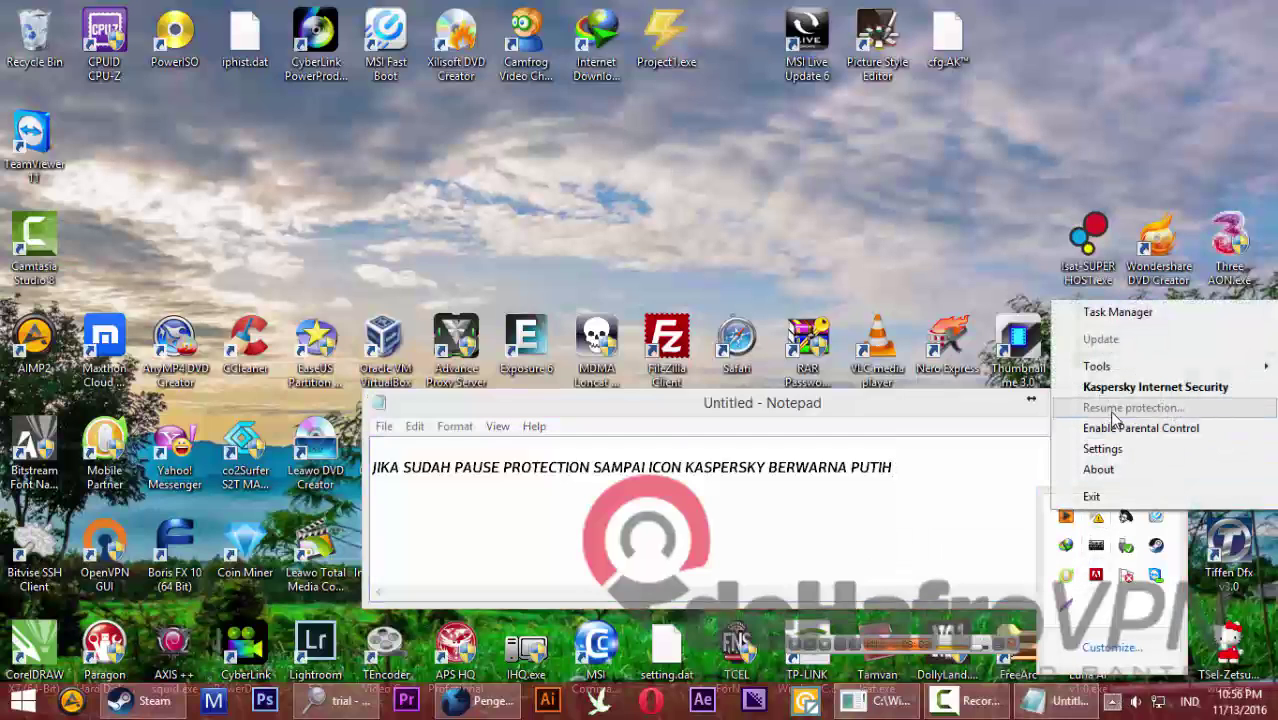
{"action": "right_click", "coordinate": [1100, 516]}
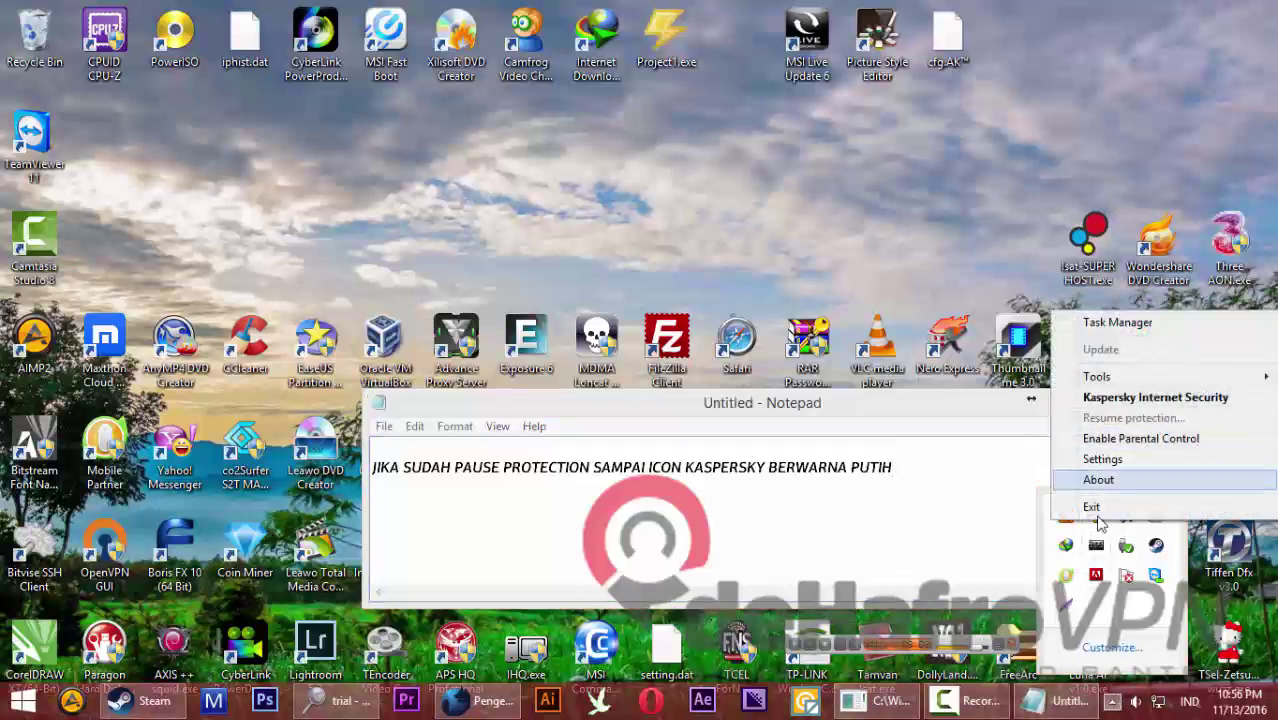
{"action": "right_click", "coordinate": [1098, 521]}
- Replace the Notepad line with "JIKA SUDAH KLIK EXITT"
{"action": "left_click", "coordinate": [901, 480]}
{"action": "left_click_drag", "start_coordinate": [901, 480], "coordinate": [255, 503]}
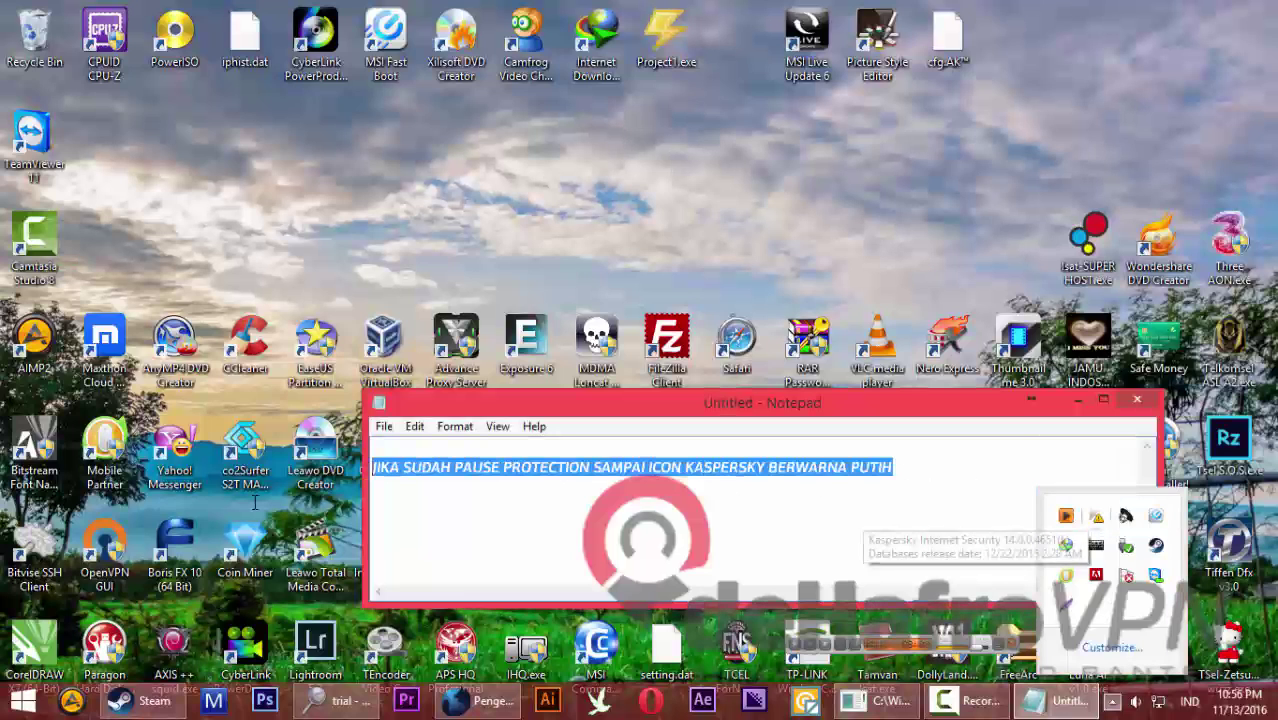
{"action": "type", "text": "JIKA SUDA"}
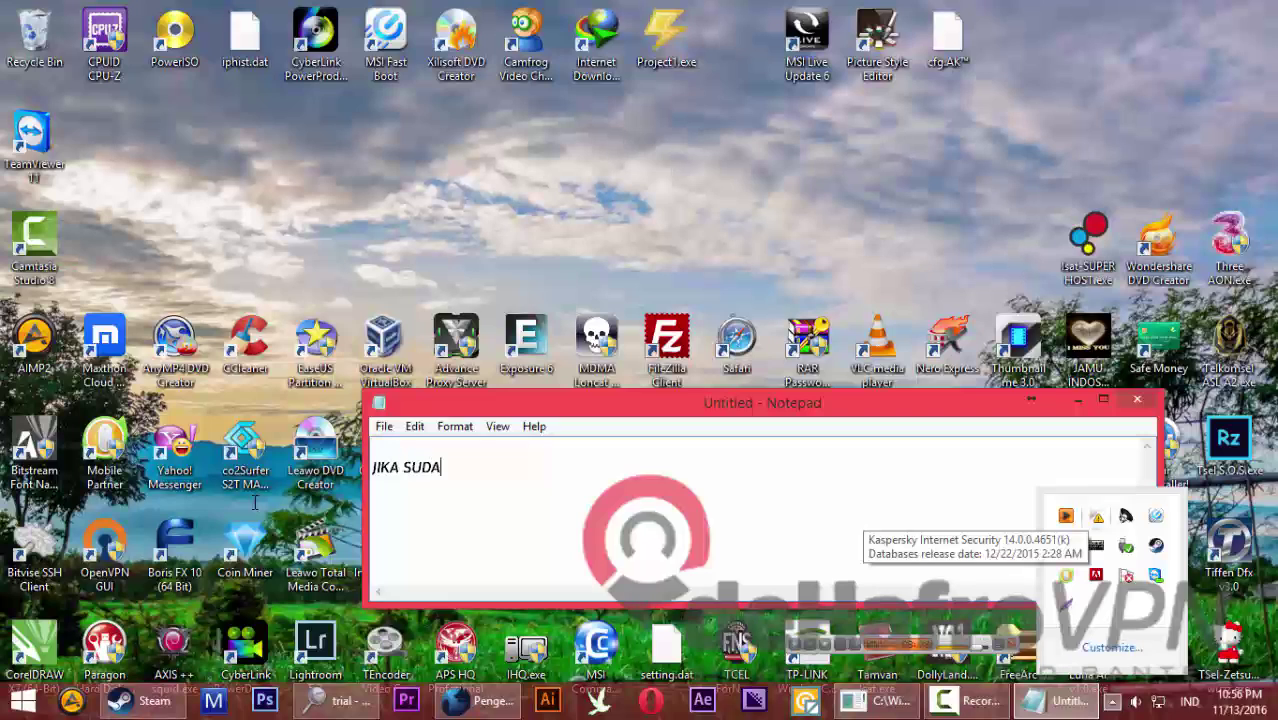
{"action": "type", "text": "H KLIK EXITT"}
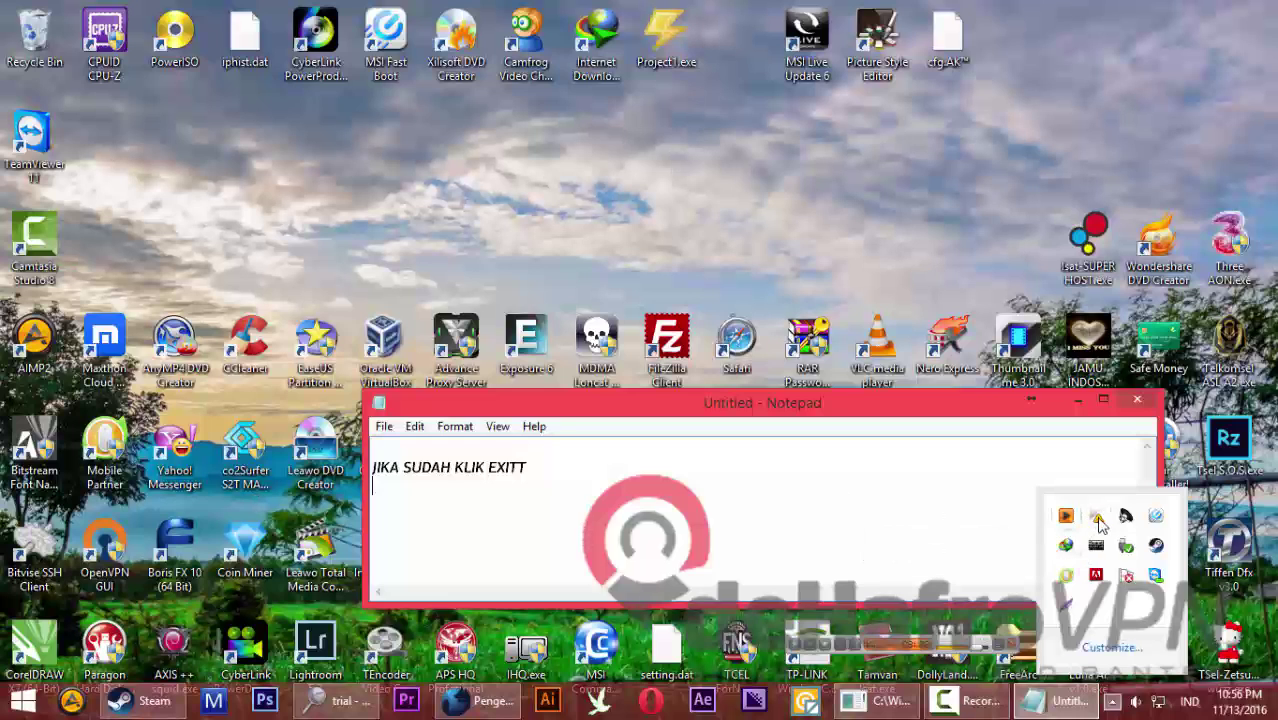
- Exit Kaspersky Internet Security through its icon in the notification area
{"action": "right_click", "coordinate": [1066, 575]}
{"action": "key", "text": "Escape"}
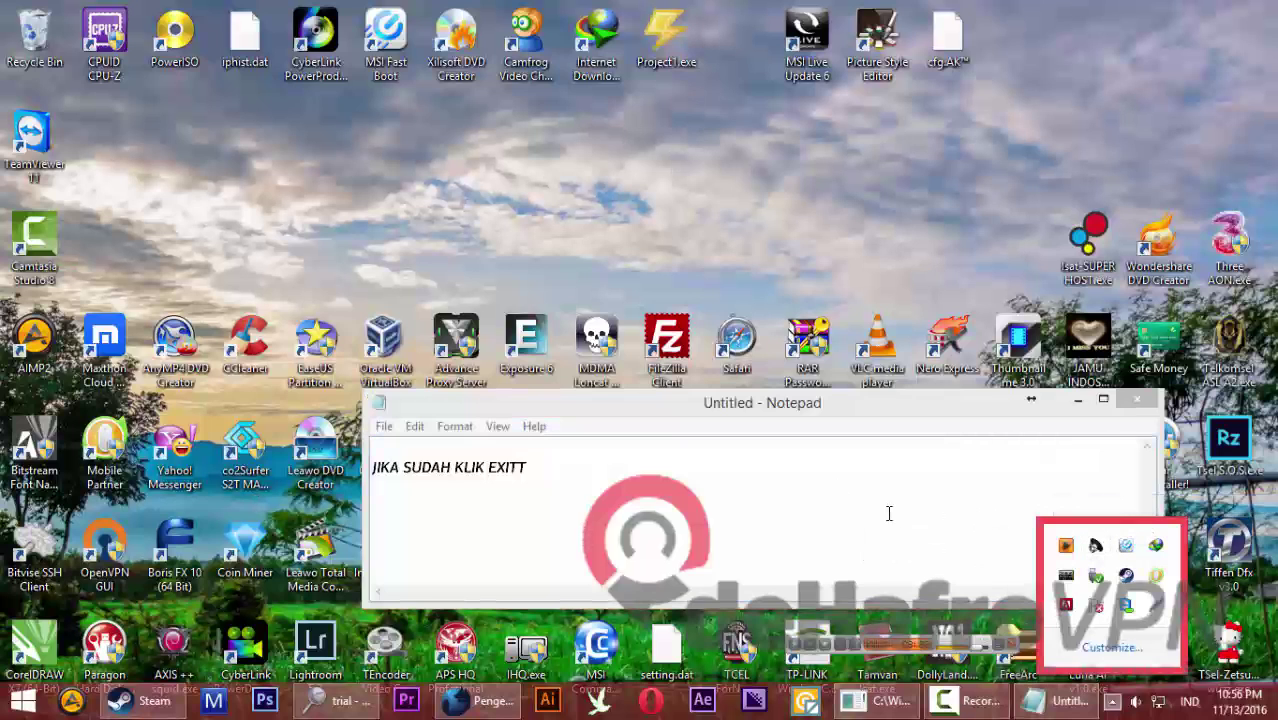
- Replace the Notepad text with "LALU BUKA TRIAL RESET"
{"action": "left_click", "coordinate": [685, 490]}
{"action": "key", "text": "ctrl+a"}
{"action": "type", "text": "L"}
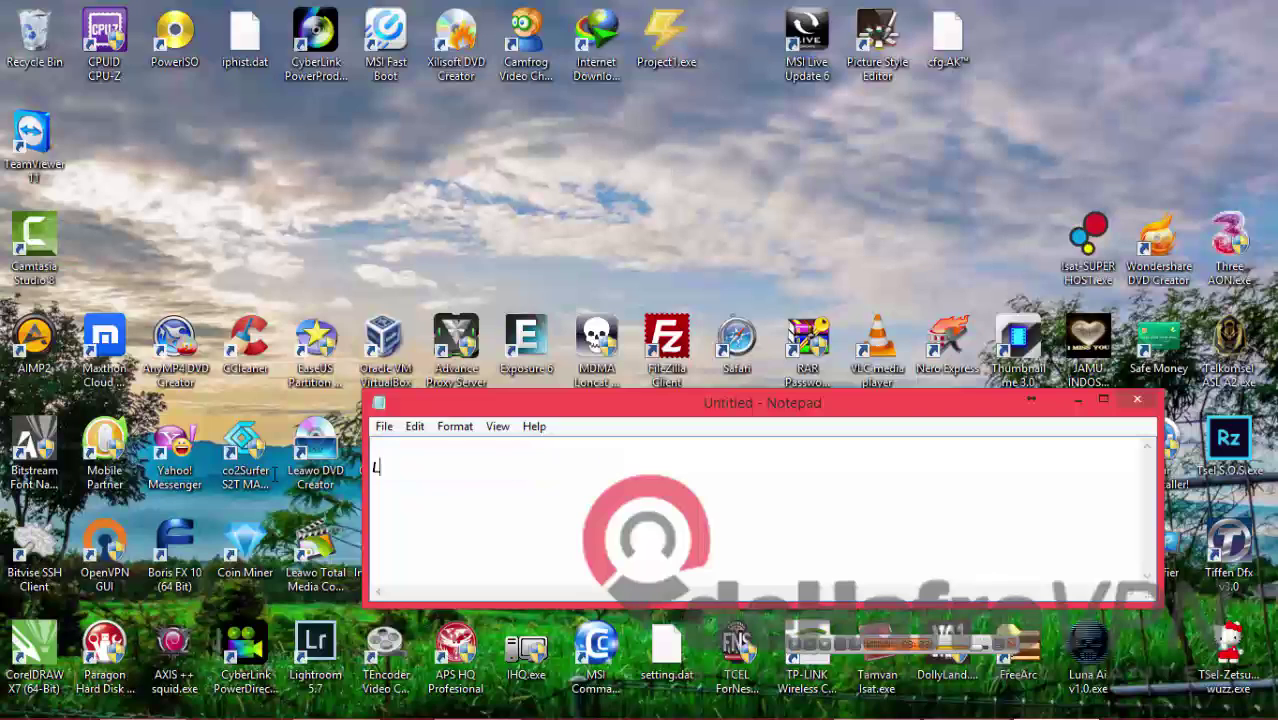
{"action": "type", "text": "ALU BUKA TRIAL RESET"}
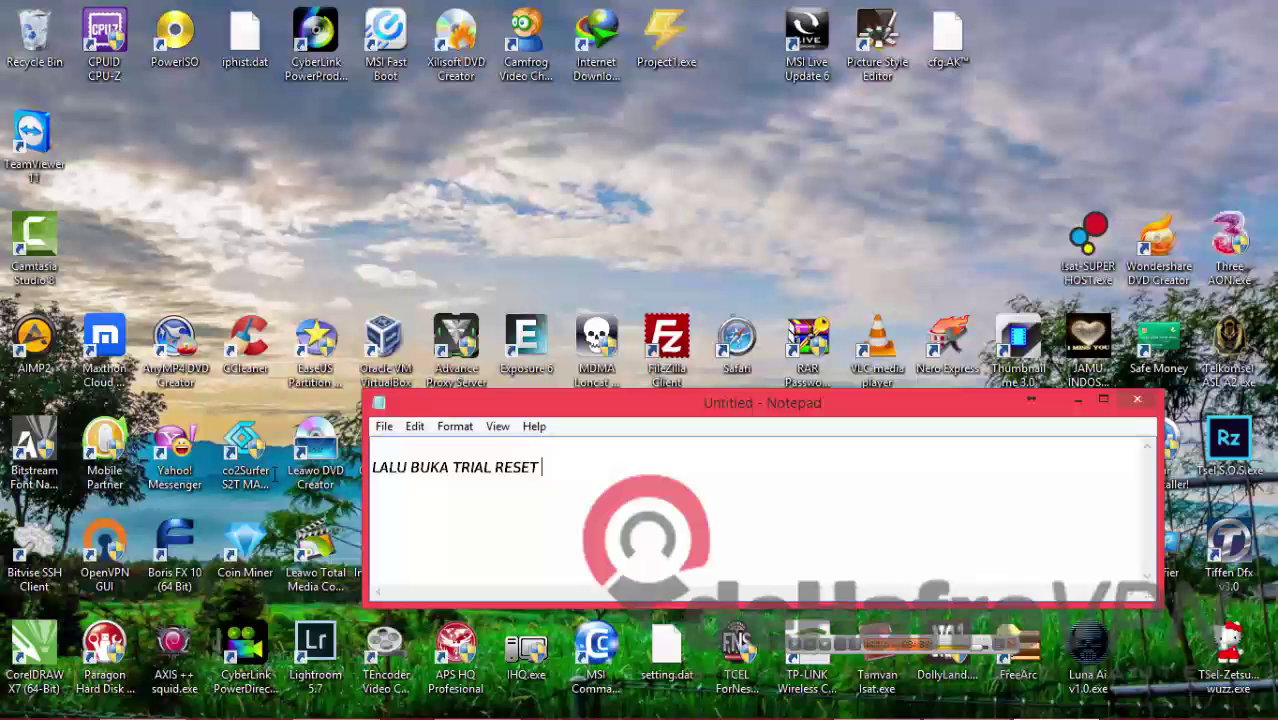
- Switch to File Explorer, open Kaspersky_Reset_Trial_5.0.0.111.zip and run Kaspersky_Reset_Trial_5.0.0.111.exe from the archive
{"action": "key", "text": "alt+Tab"}
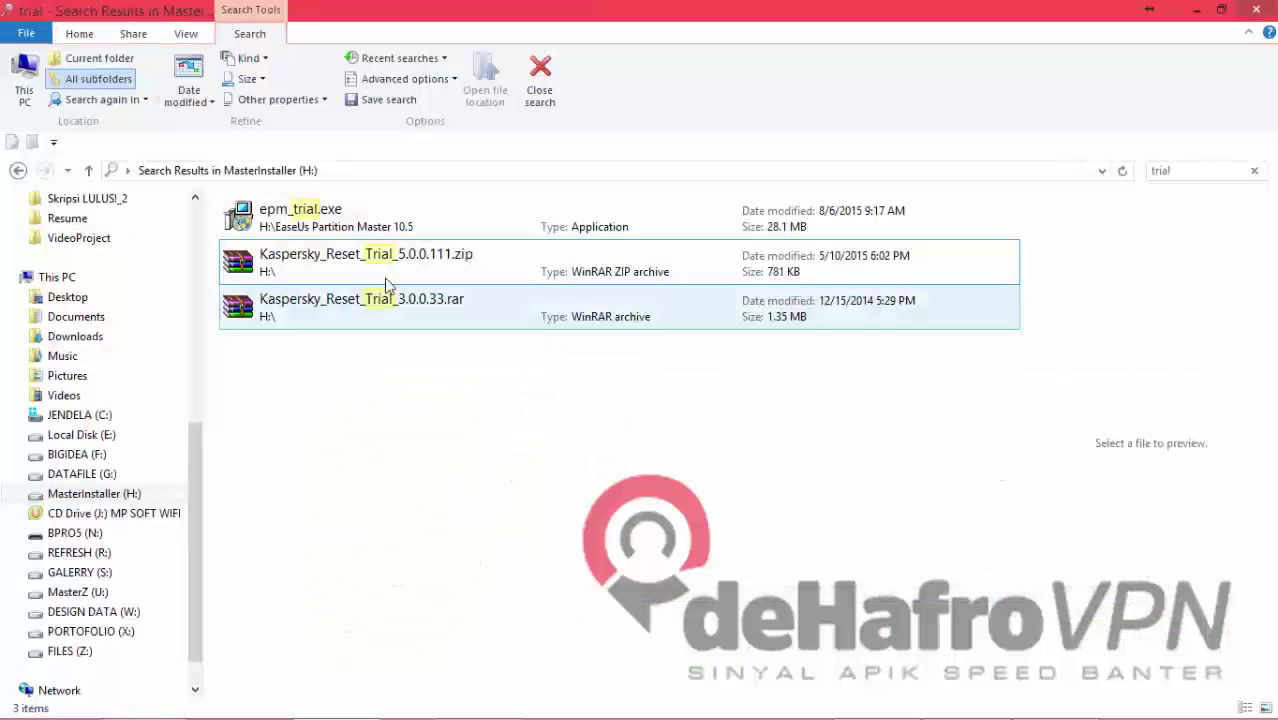
{"action": "double_click", "coordinate": [375, 262]}
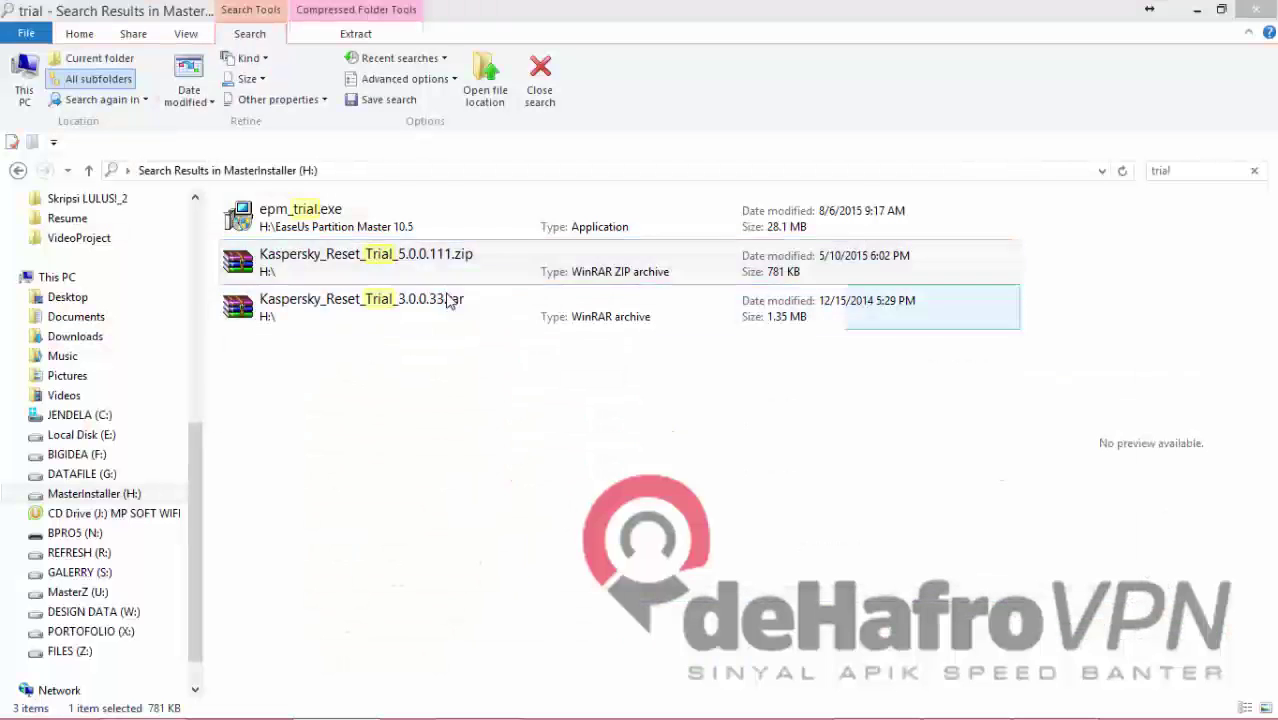
{"action": "double_click", "coordinate": [337, 311]}
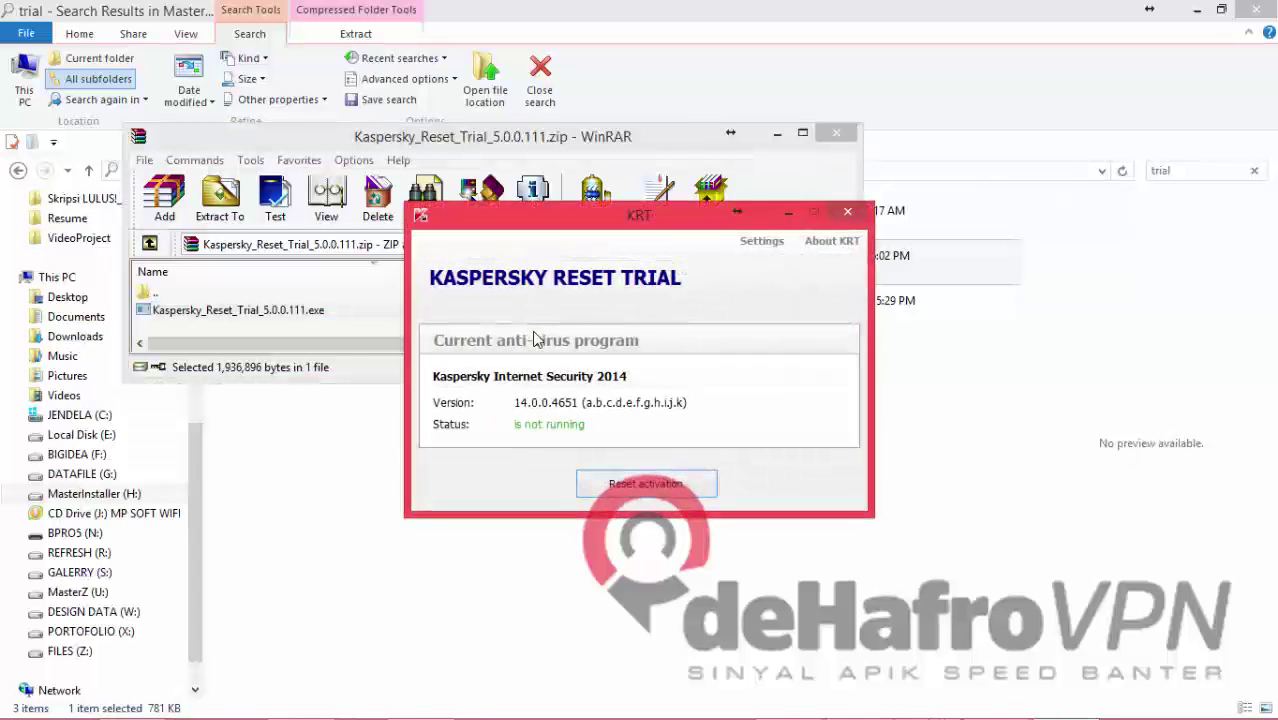
- Replace the Notepad text with "KLIK RESET ACTIVATION!" and move the overlapping windows aside to bring the KRT window forward
{"action": "key", "text": "alt+Tab"}
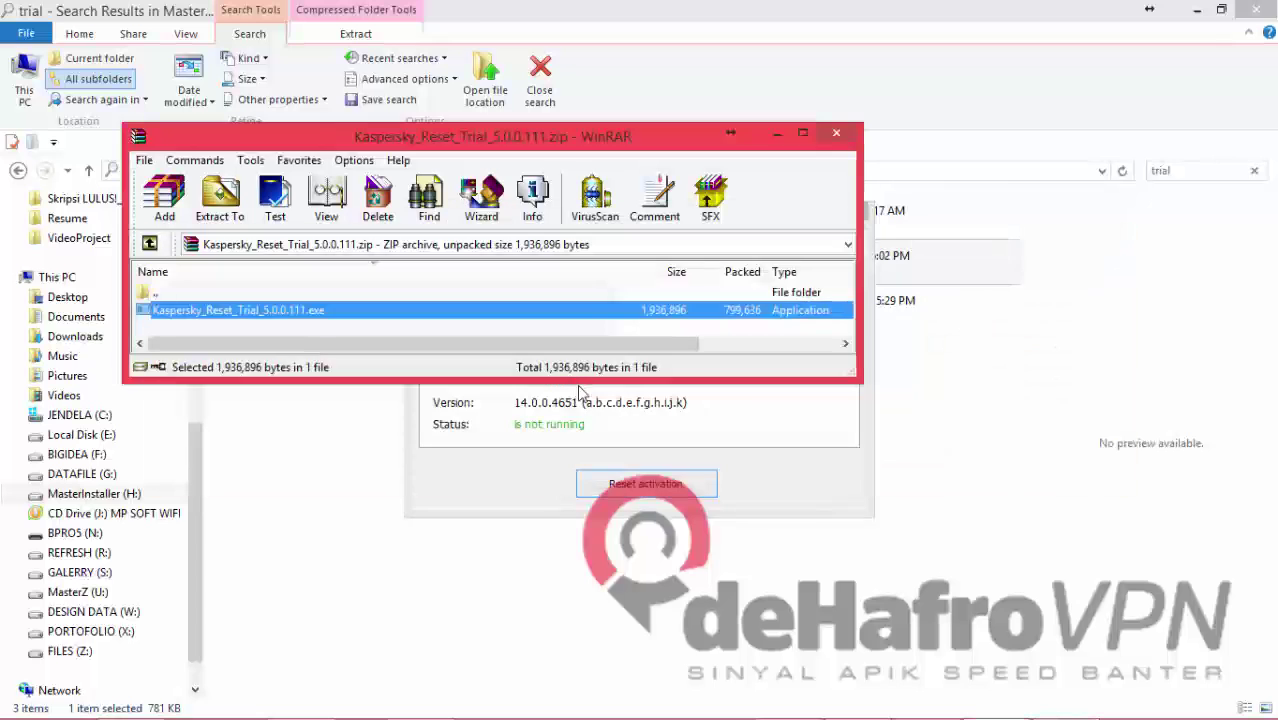
{"action": "key", "text": "alt+Tab"}
{"action": "key", "text": "alt+Tab"}
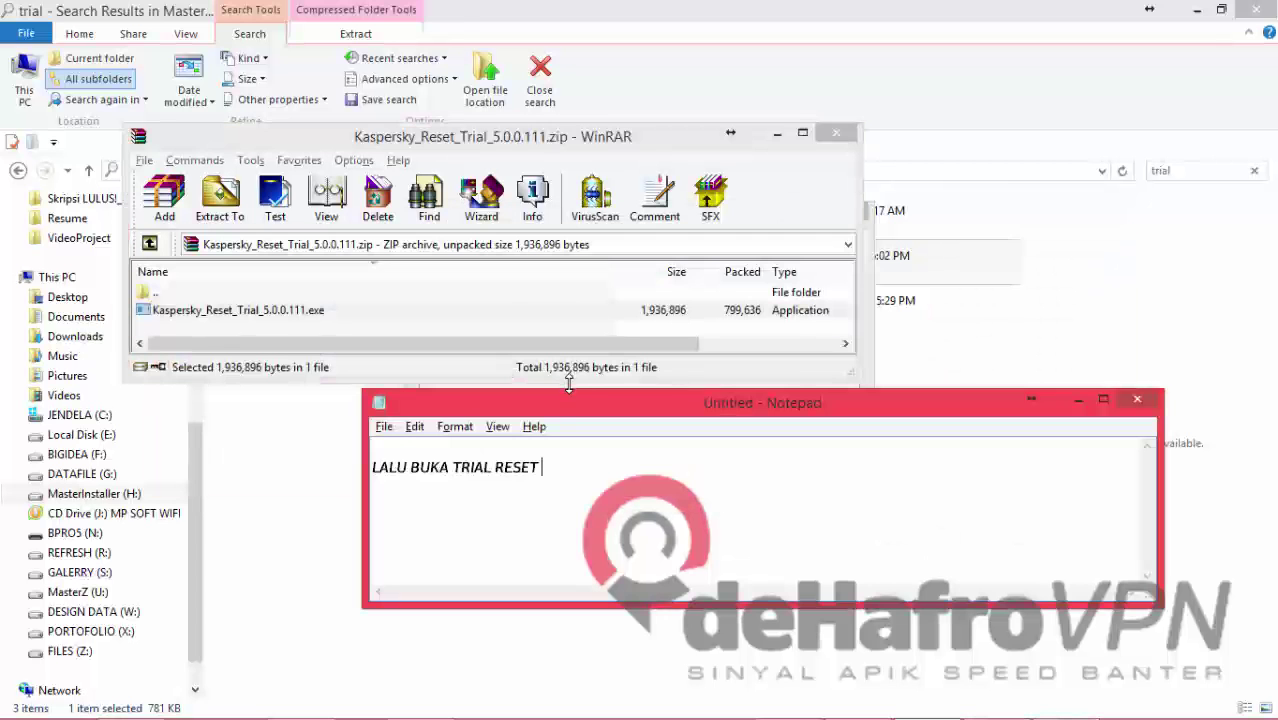
{"action": "left_click_drag", "start_coordinate": [569, 464], "coordinate": [313, 490]}
{"action": "type", "text": "KLIK RESET"}
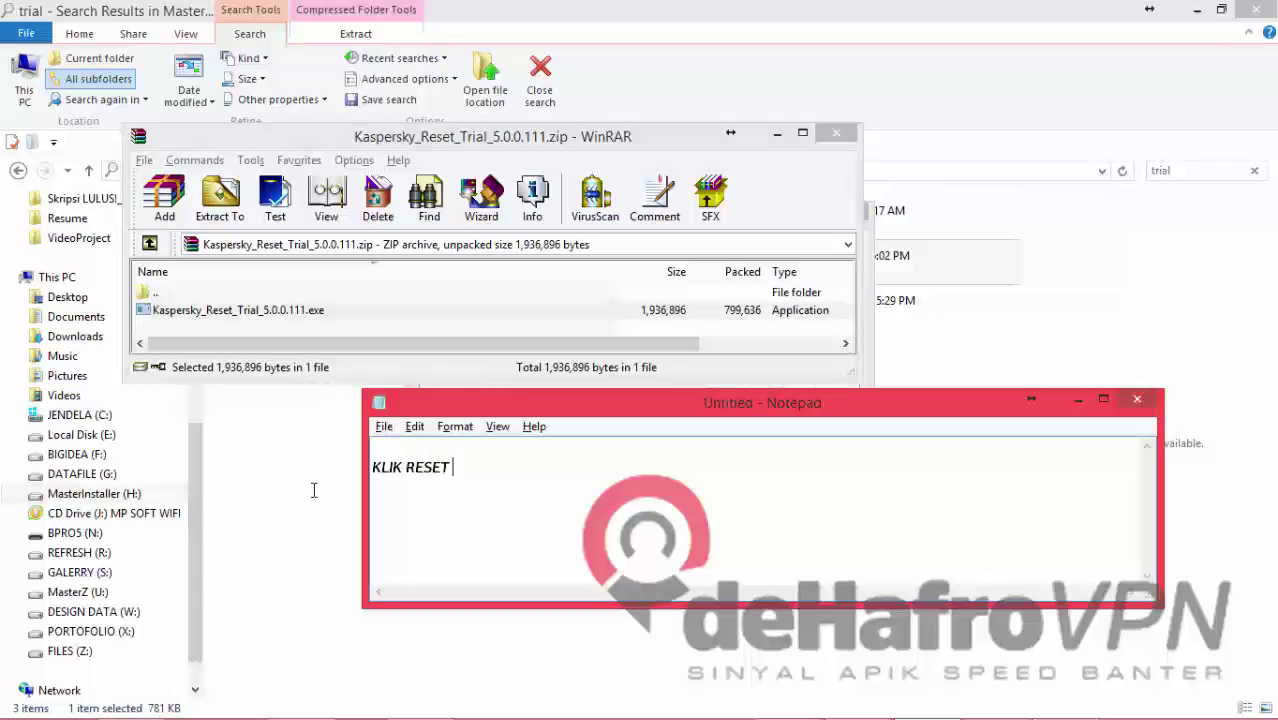
{"action": "type", "text": " A"}
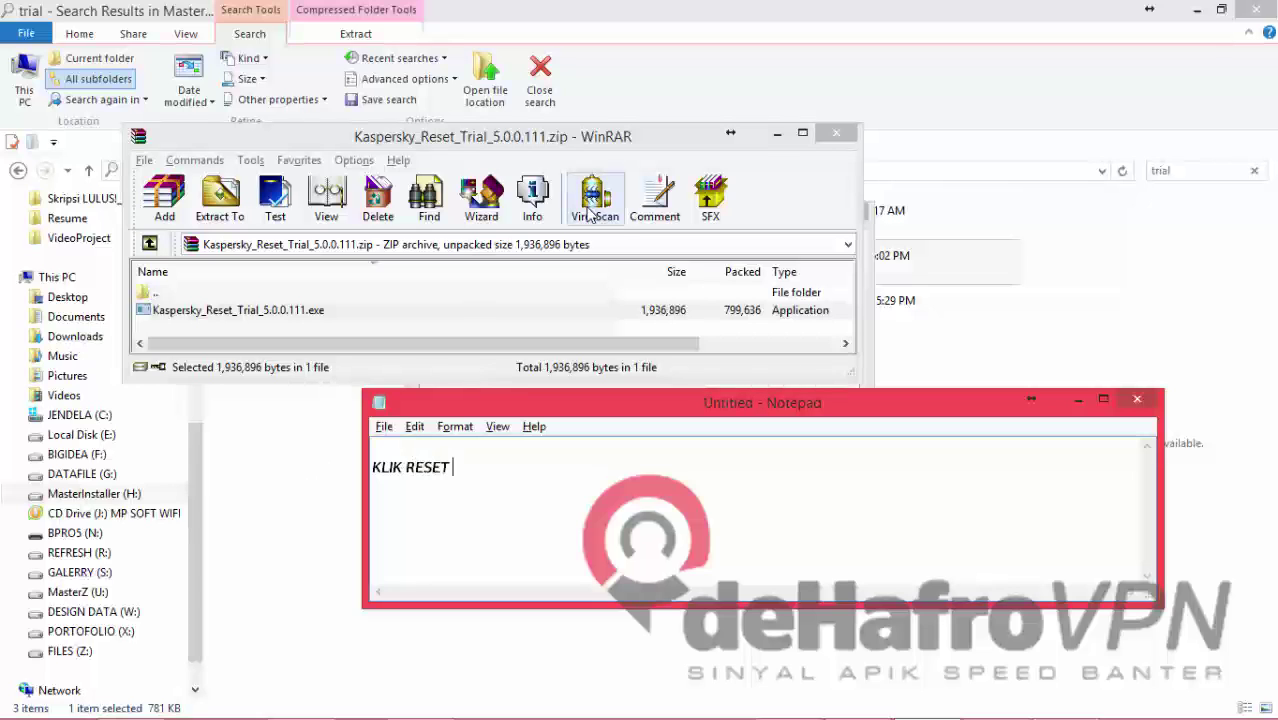
{"action": "type", "text": "CTIVI"}
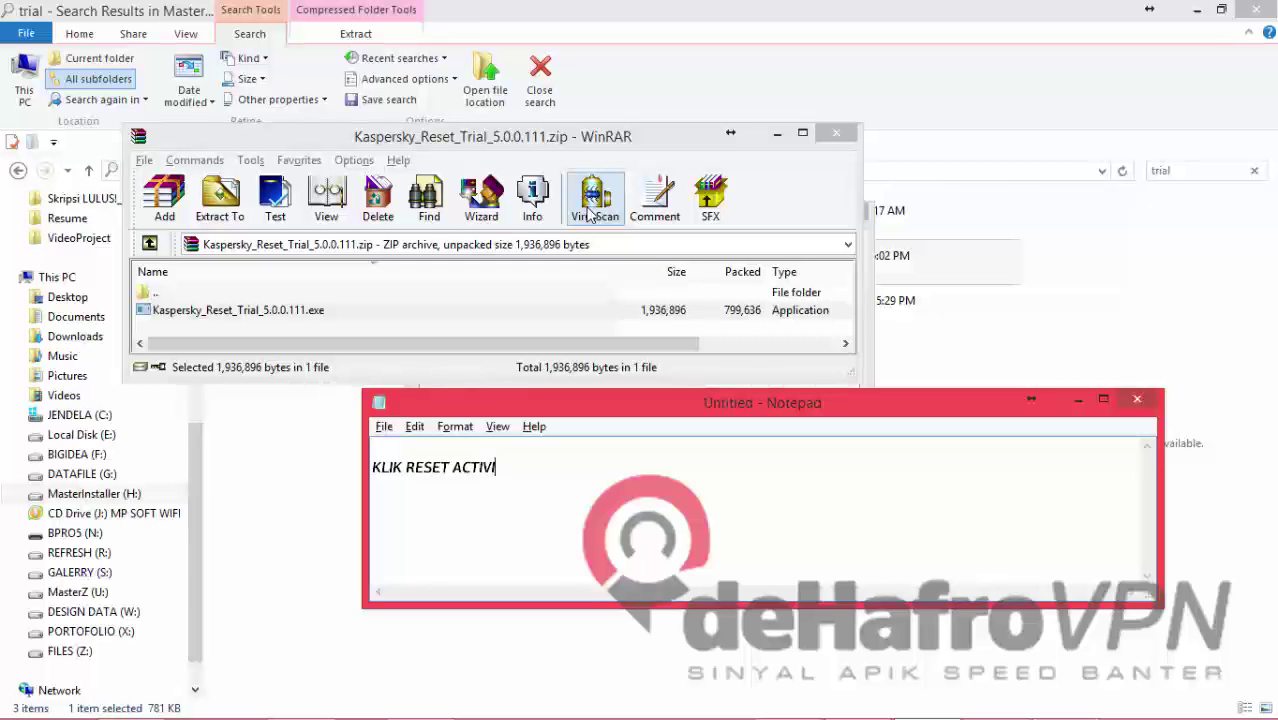
{"action": "left_click_drag", "start_coordinate": [590, 136], "coordinate": [203, 128]}
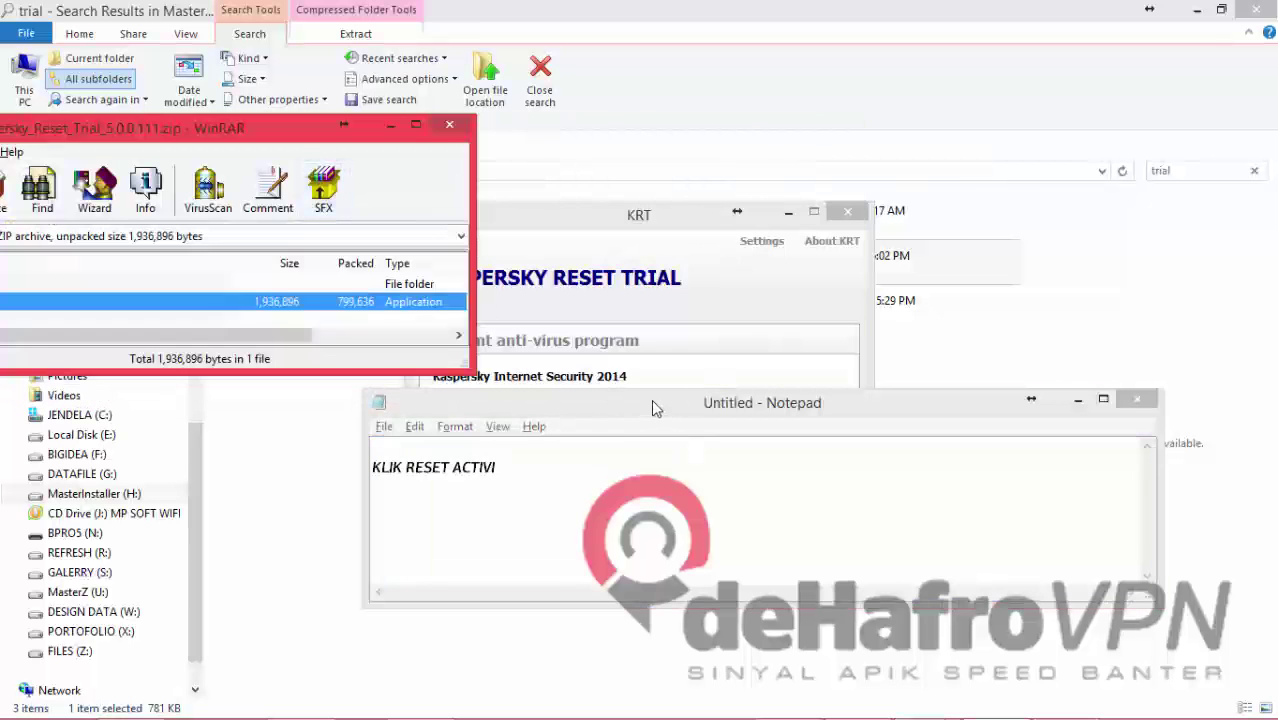
{"action": "left_click_drag", "start_coordinate": [652, 402], "coordinate": [641, 533]}
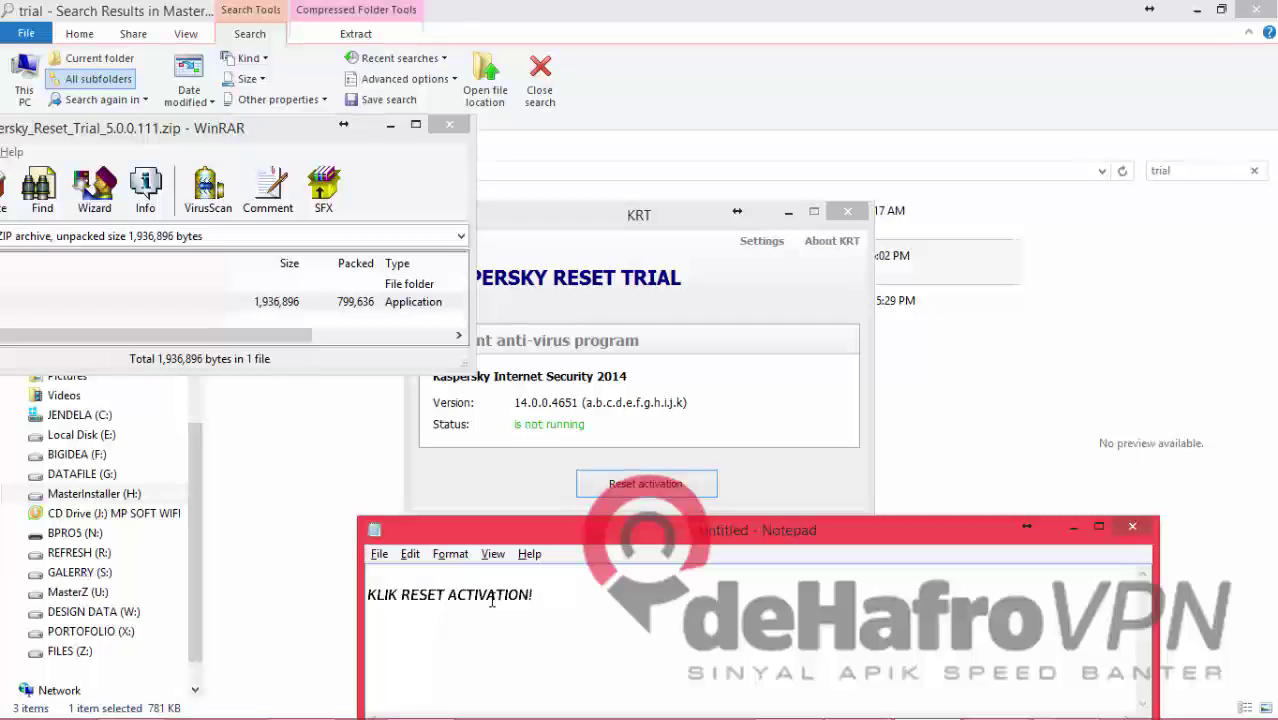
{"action": "left_click", "coordinate": [527, 486]}
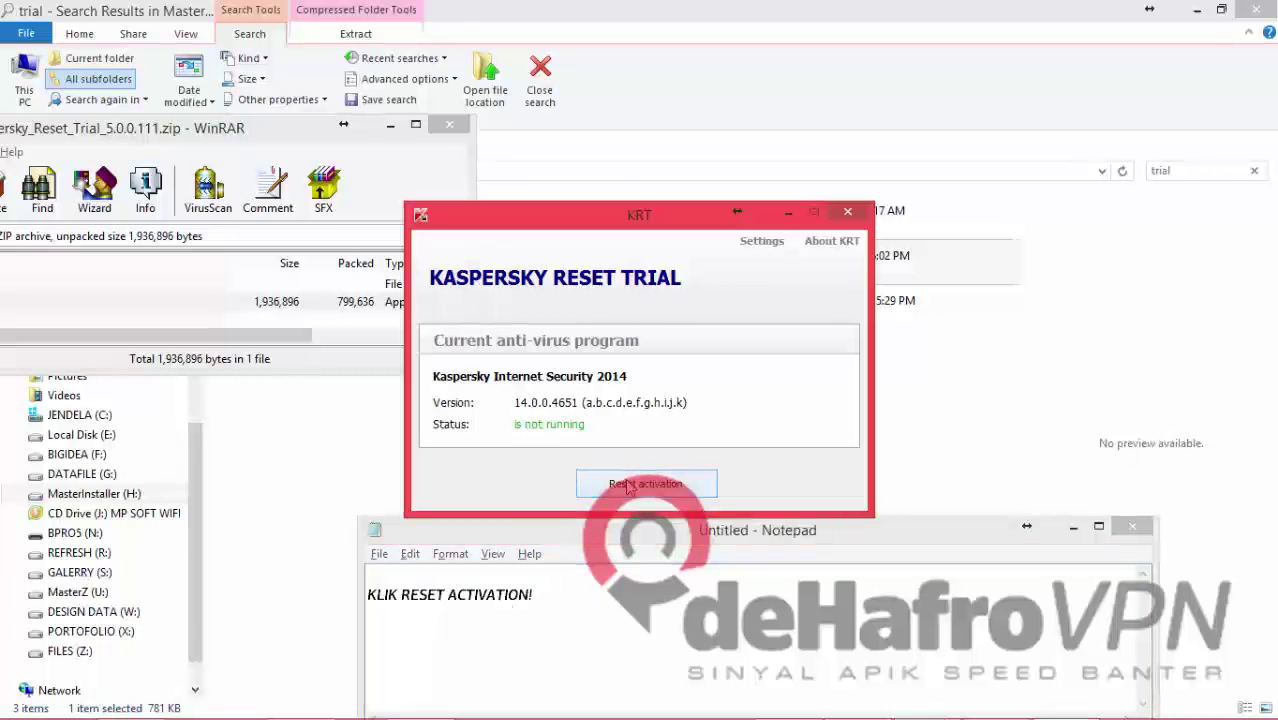
- Reset the Kaspersky Internet Security 2014 activation in the KRT window and confirm the operation
{"action": "left_click", "coordinate": [628, 485]}
{"action": "left_click", "coordinate": [627, 438]}
- Replace the Notepad text with "TUNGGU SAMPAI KASPERSKY RUNNING SAMPAI MUNCUL ACTIVE WITH TRIAL"
{"action": "left_click", "coordinate": [559, 580]}
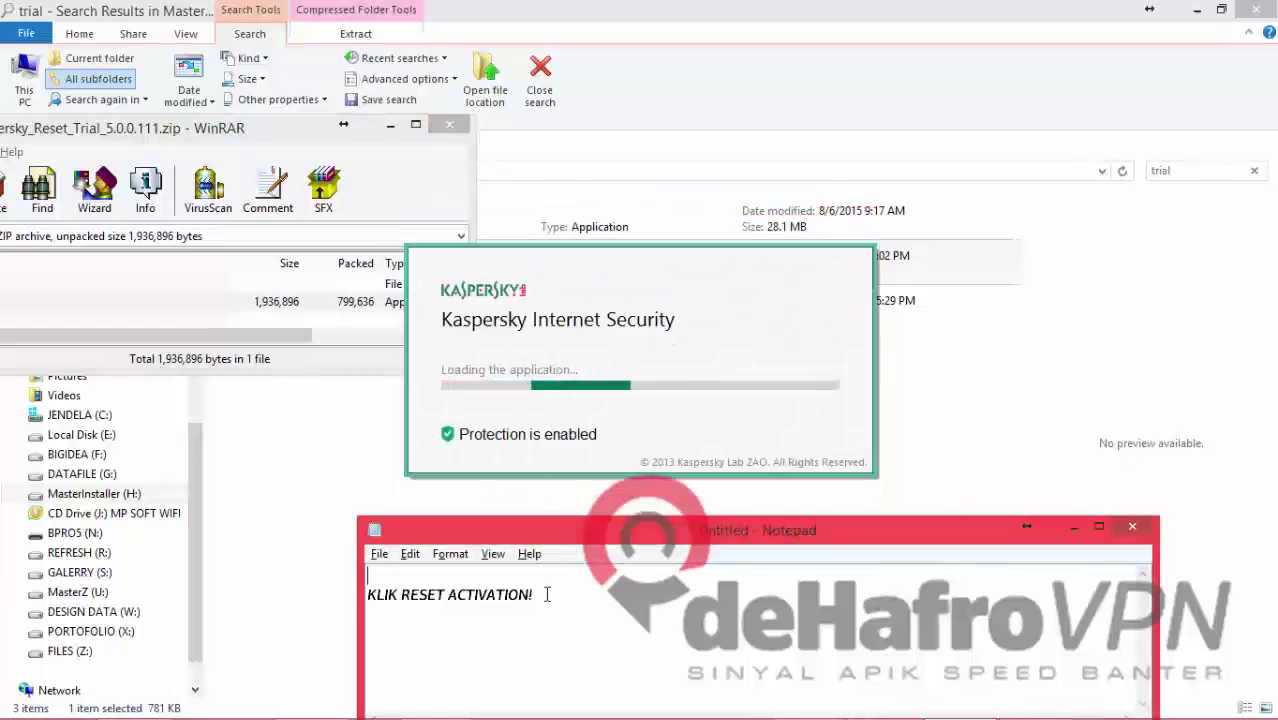
{"action": "key", "text": "ctrl+a"}
{"action": "type", "text": "TUNGGU SAMPAI "}
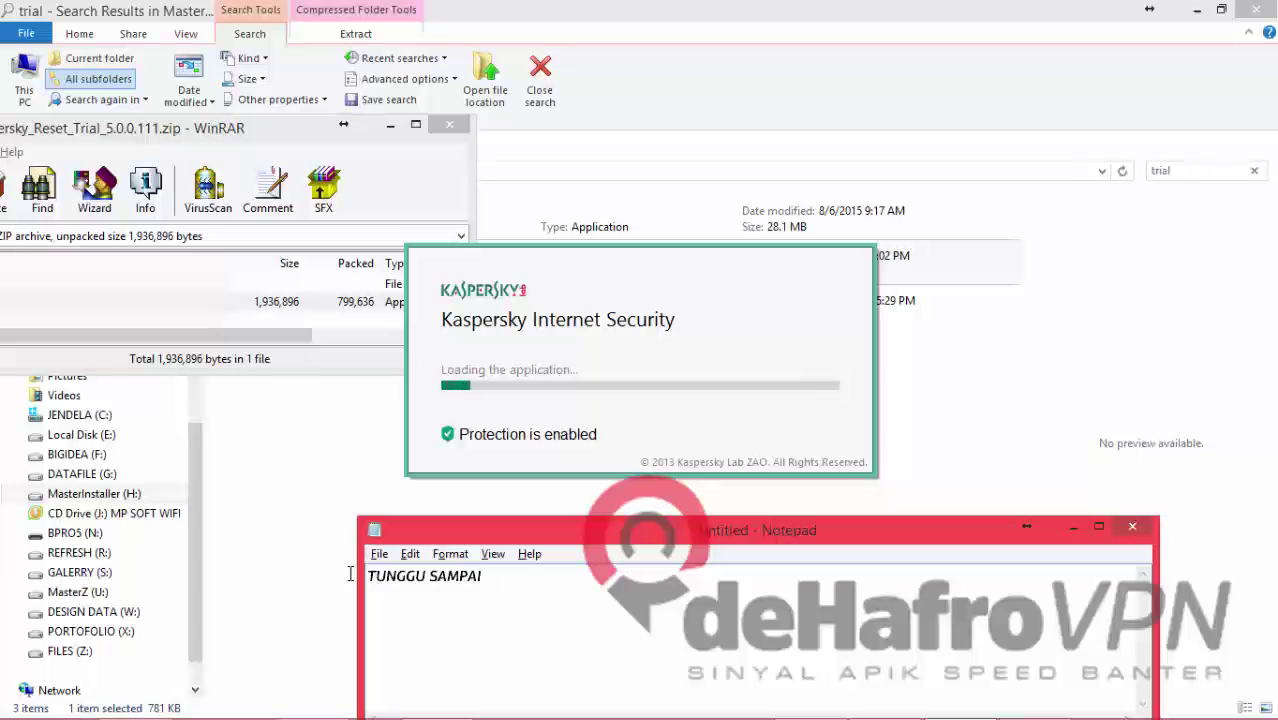
{"action": "type", "text": "K"}
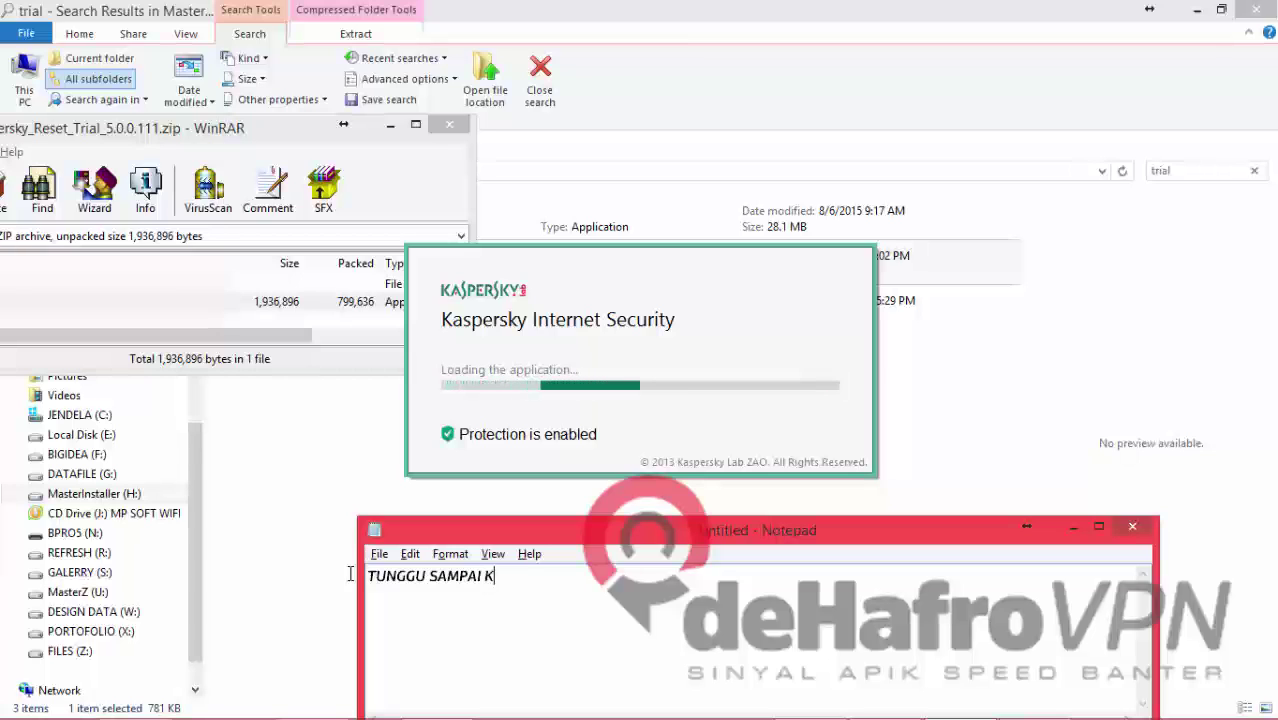
{"action": "type", "text": "ASPERSKY "}
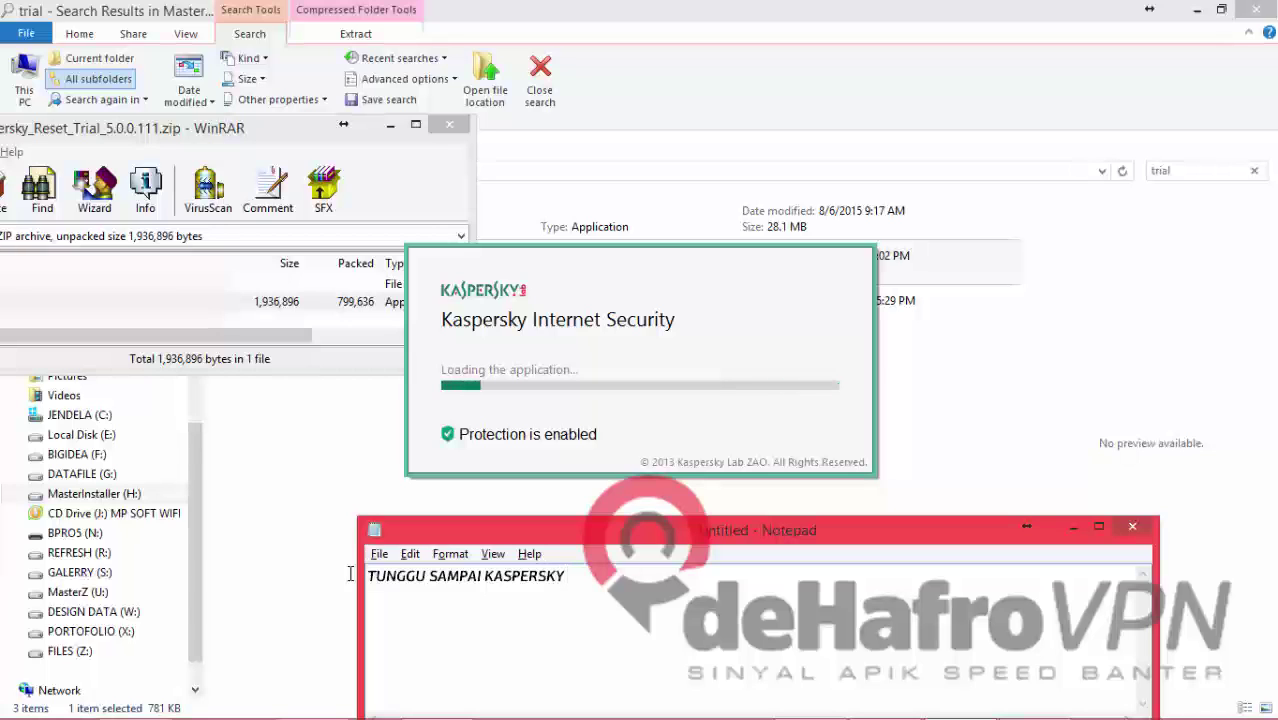
{"action": "type", "text": "RUNNING "}
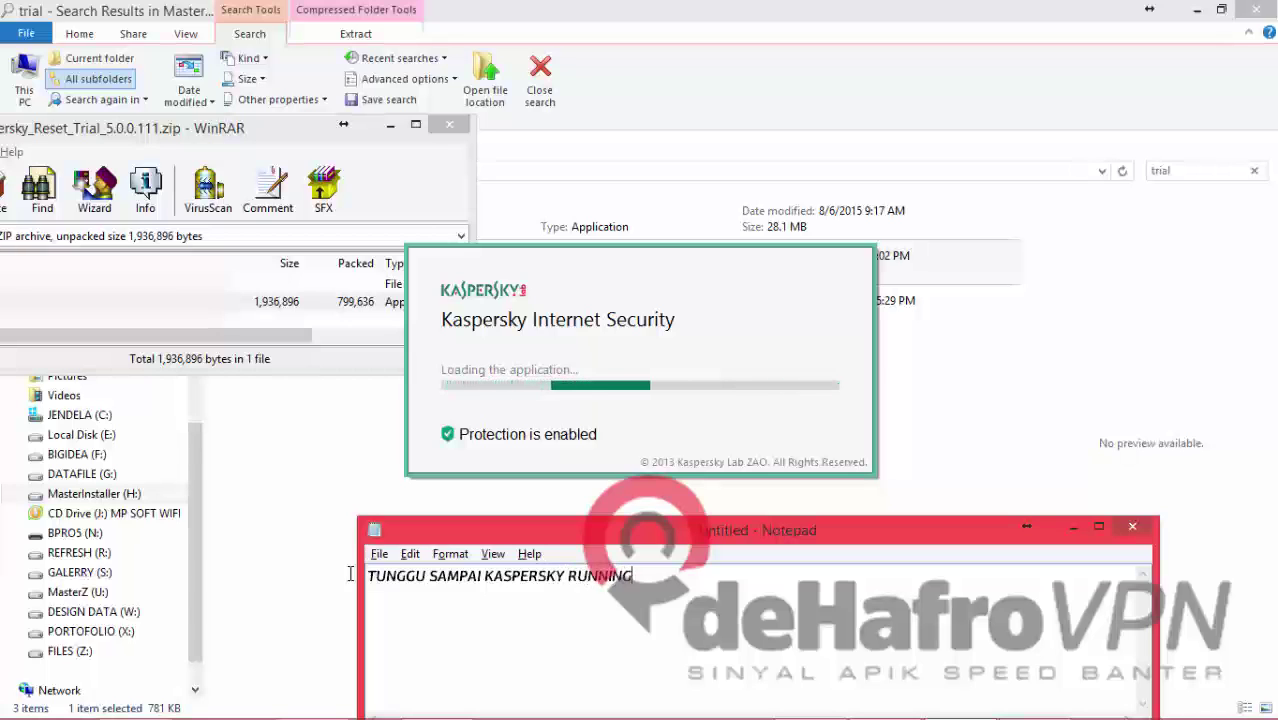
{"action": "type", "text": "SAMPAI"}
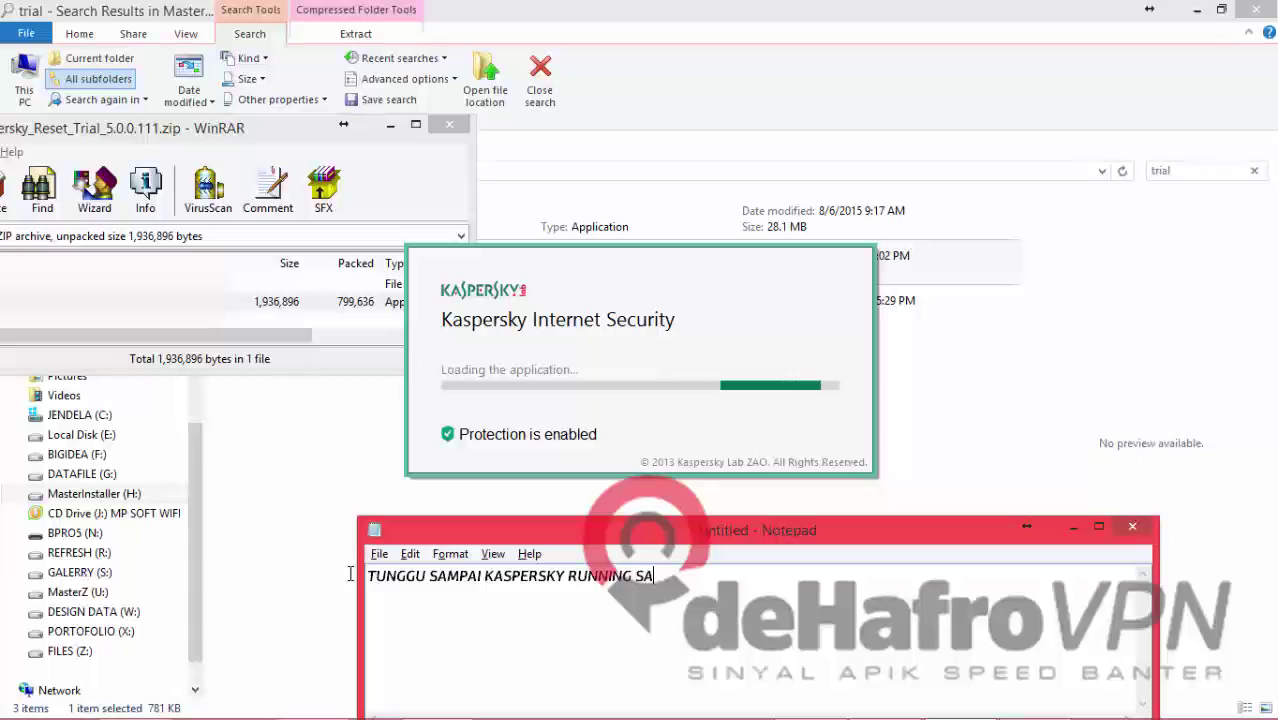
{"action": "type", "text": " MUNCUL "}
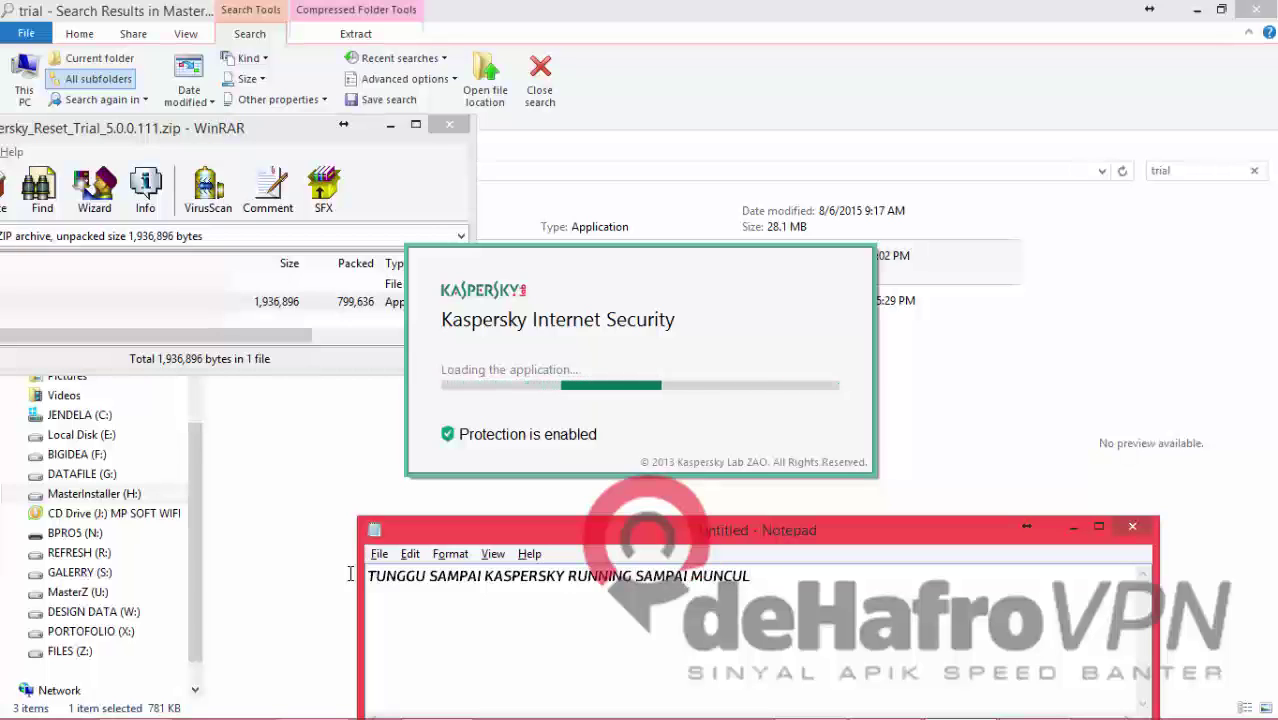
{"action": "type", "text": "ACTIVE WITH "}
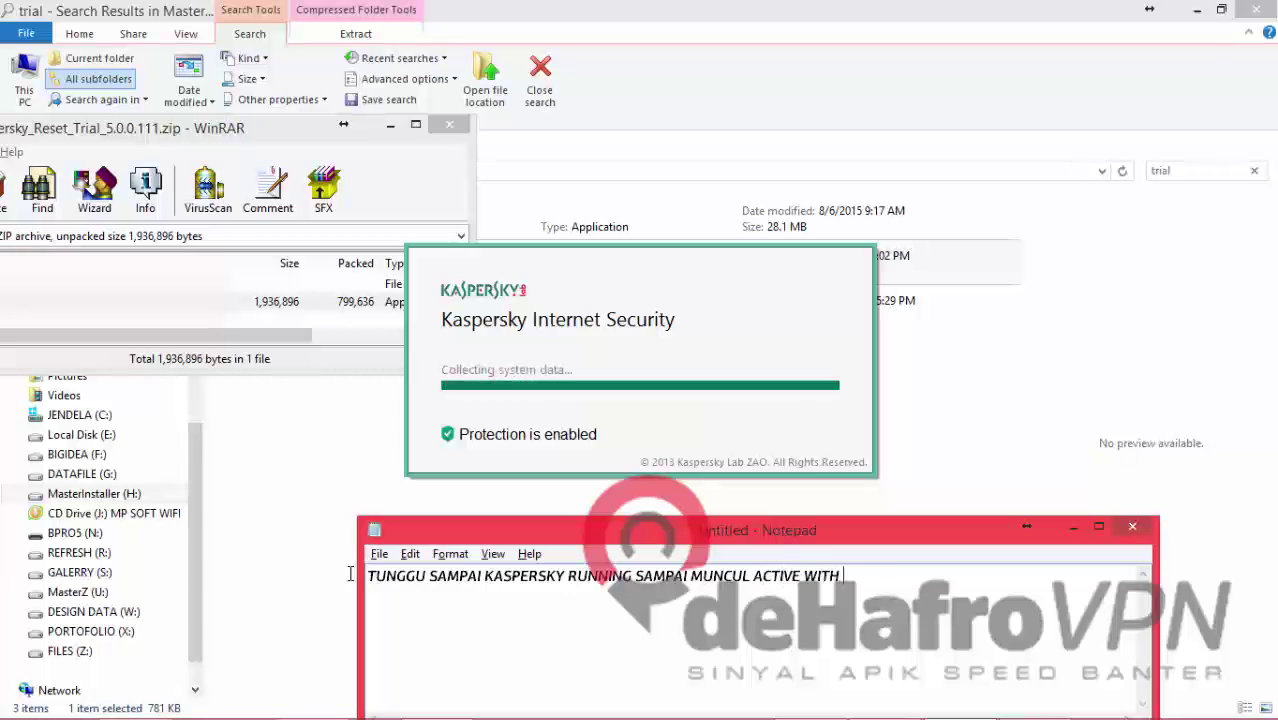
{"action": "type", "text": "TRIAL"}
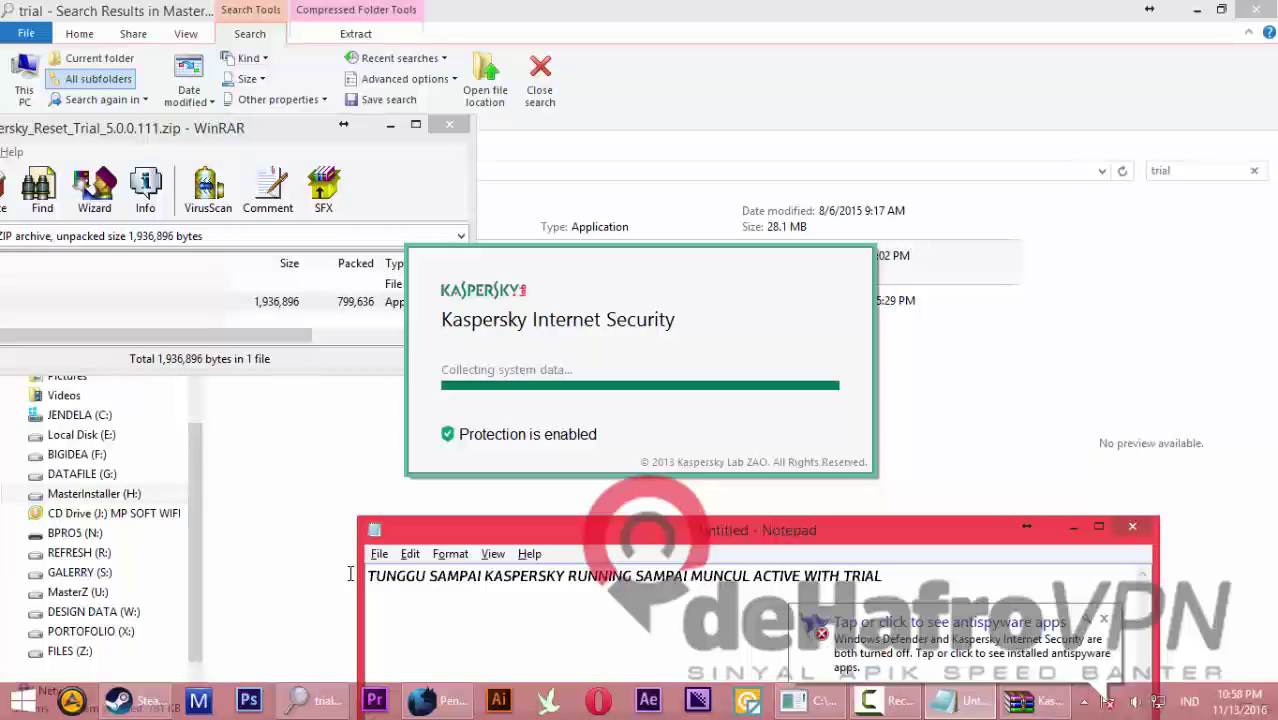
- Add "JANGAN LUPA KONEKSI HARUS ADA" below a blank line in the Notepad note and dismiss the virus protection notification
{"action": "type", "text": "JANGAN"}
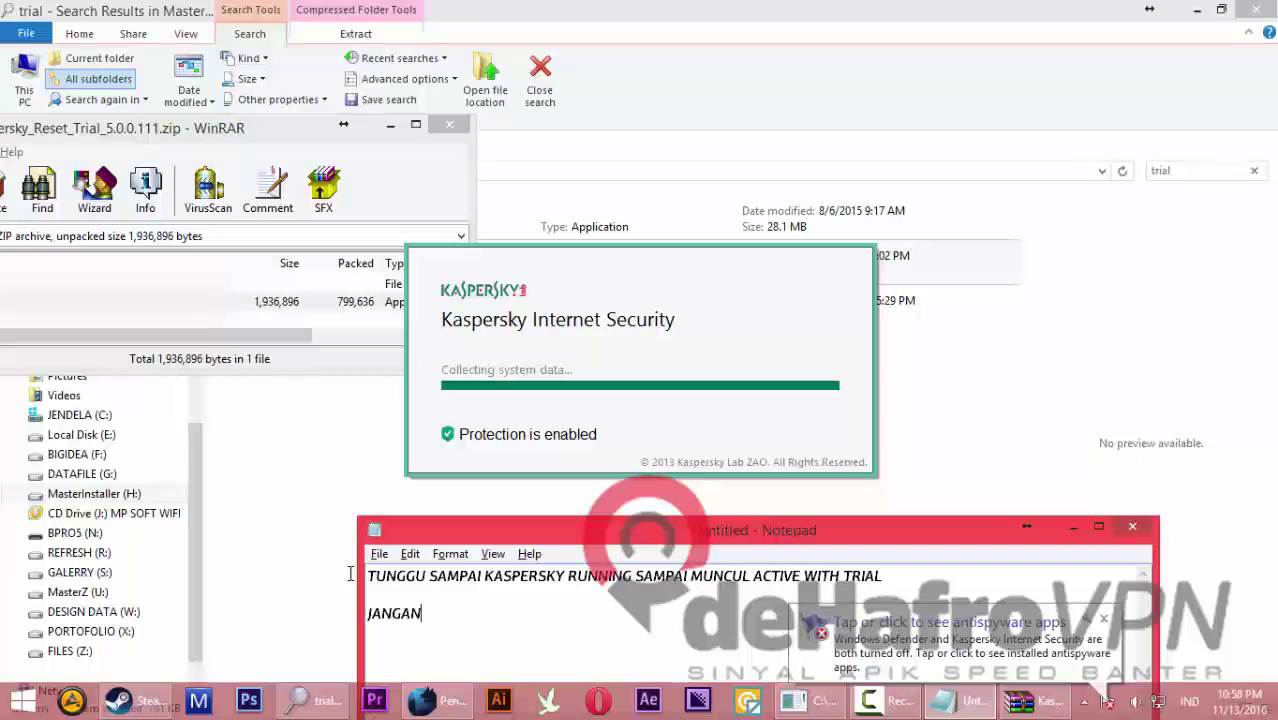
{"action": "type", "text": " LUPA KO"}
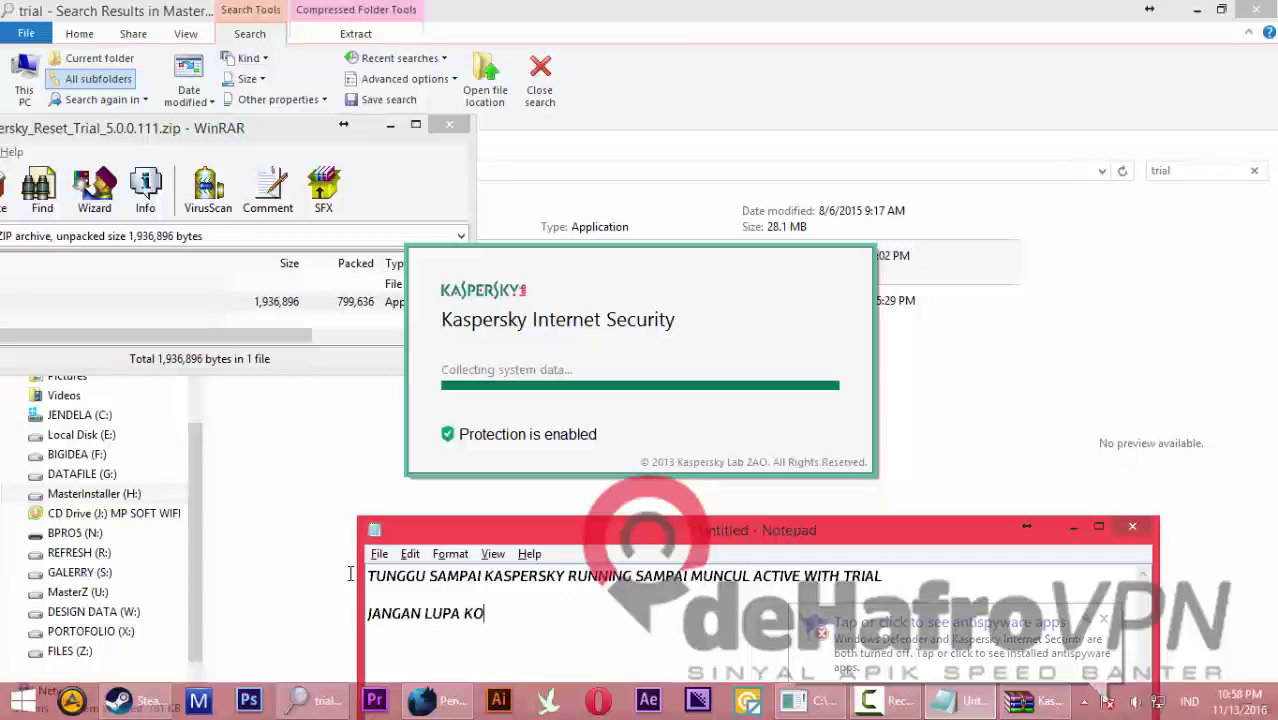
{"action": "type", "text": "NEKSI HARUS"}
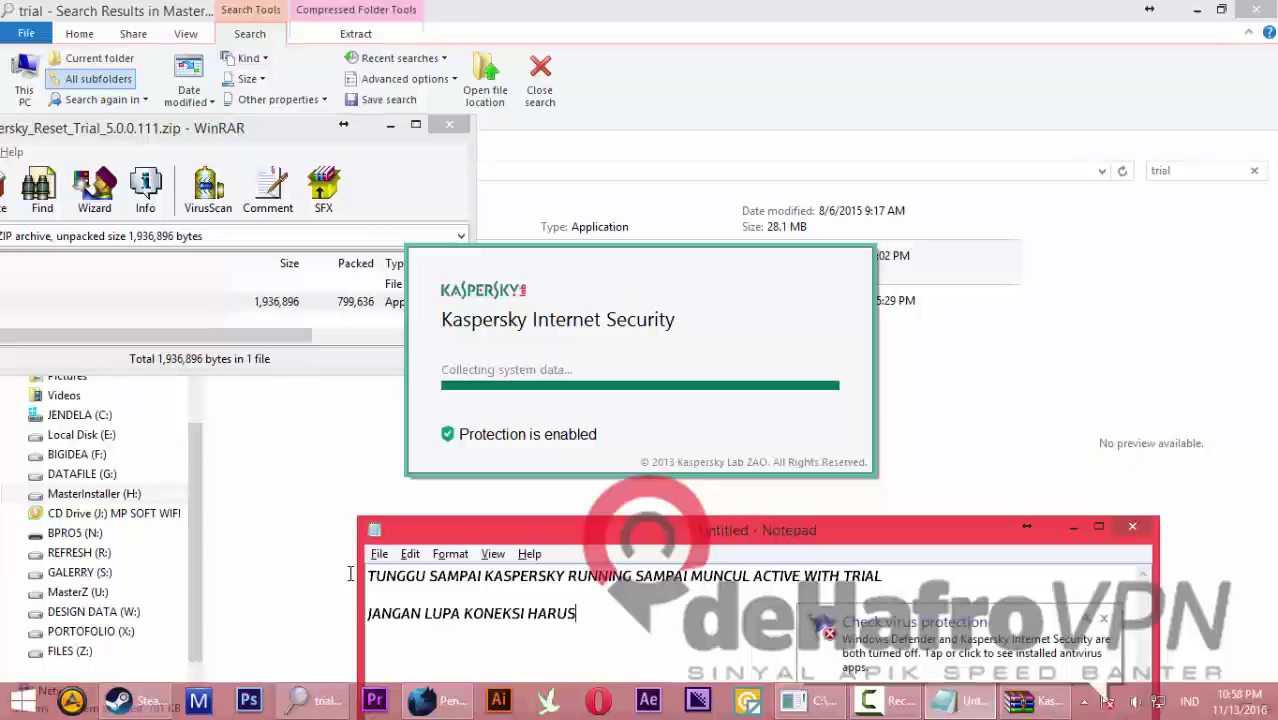
{"action": "type", "text": " ADA"}
{"action": "left_click", "coordinate": [1102, 618]}
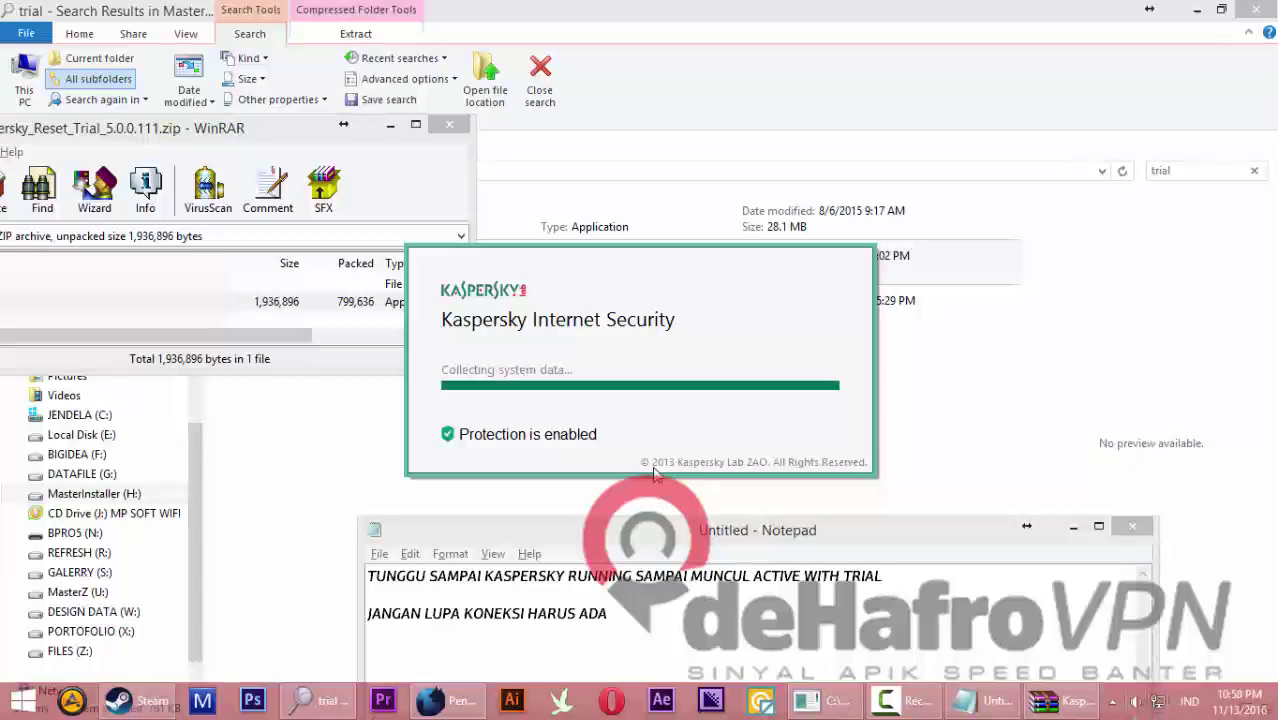
- Close the WinRAR archive window and activate the trial version of Kaspersky Internet Security
{"action": "left_click", "coordinate": [449, 124]}
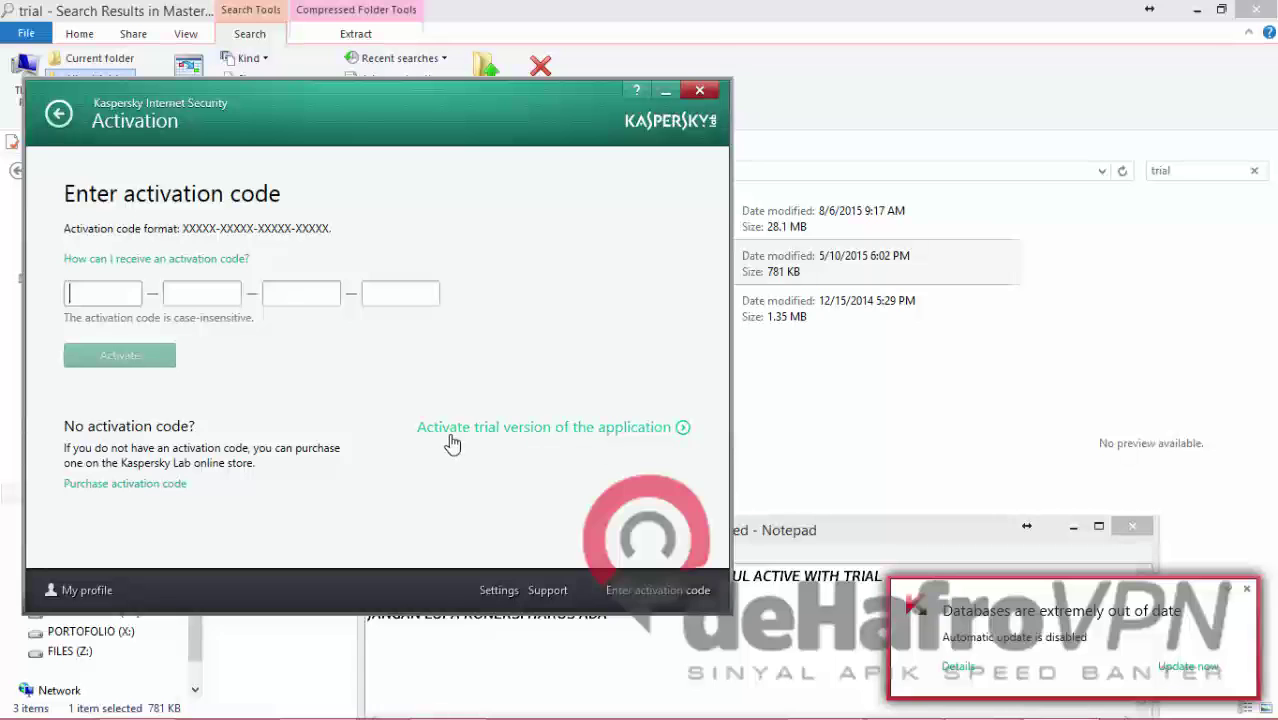
{"action": "left_click", "coordinate": [541, 425]}
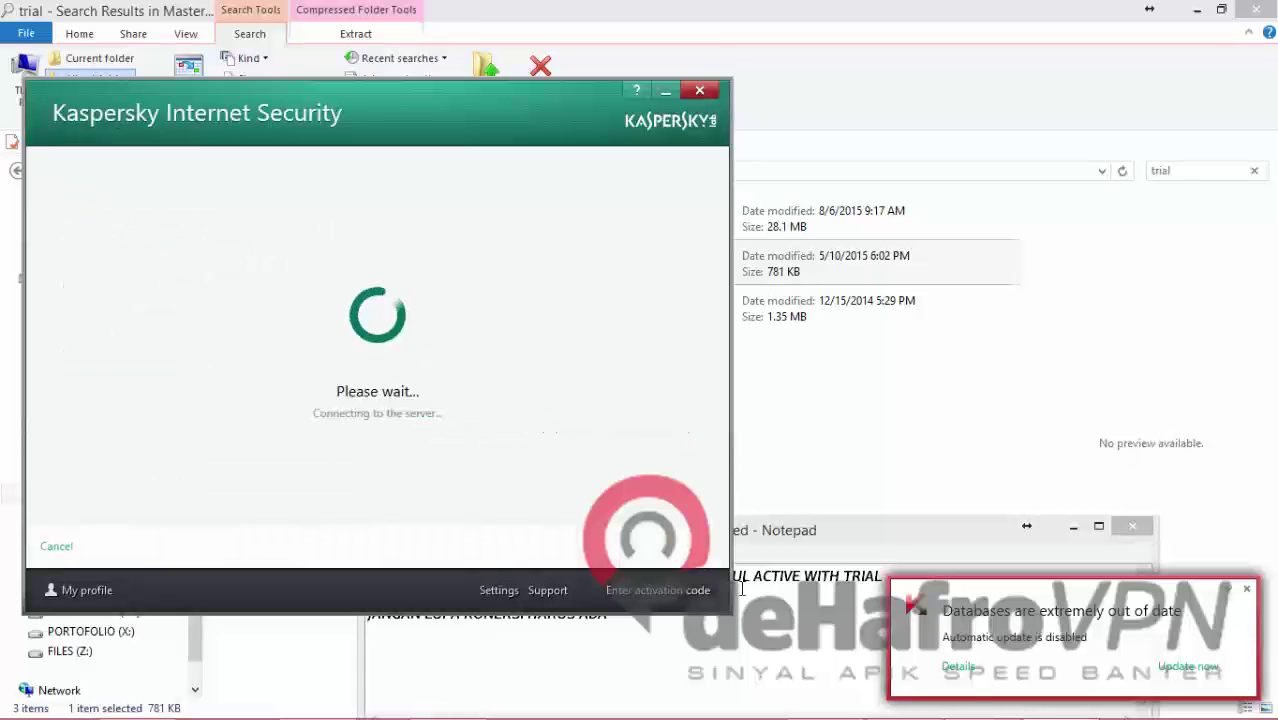
- Replace the Notepad text with "PILIH ACTIVE WITH TRIAL" and, below a blank line, "TUNGGU SEJENAK SAMBIL NGOPI..."
{"action": "left_click", "coordinate": [741, 590]}
{"action": "left_click_drag", "start_coordinate": [608, 613], "coordinate": [468, 596]}
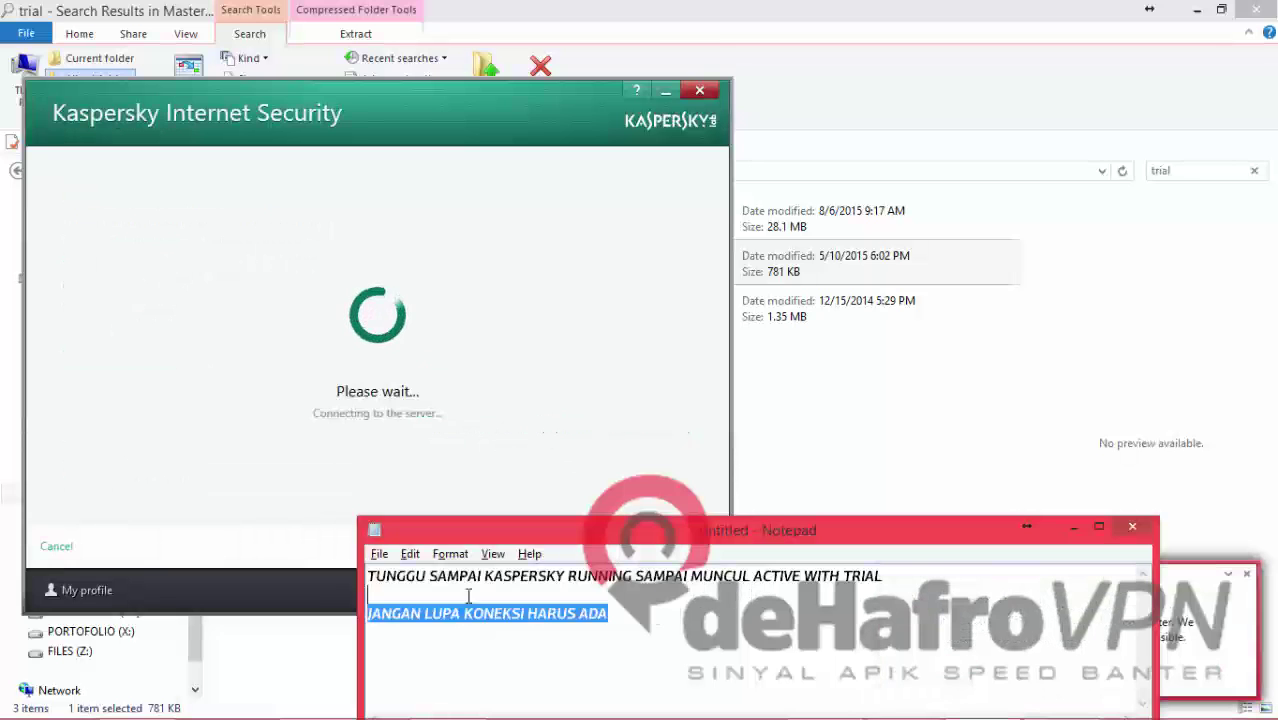
{"action": "key", "text": "ctrl+a"}
{"action": "key", "text": "BackSpace"}
{"action": "type", "text": "PIL"}
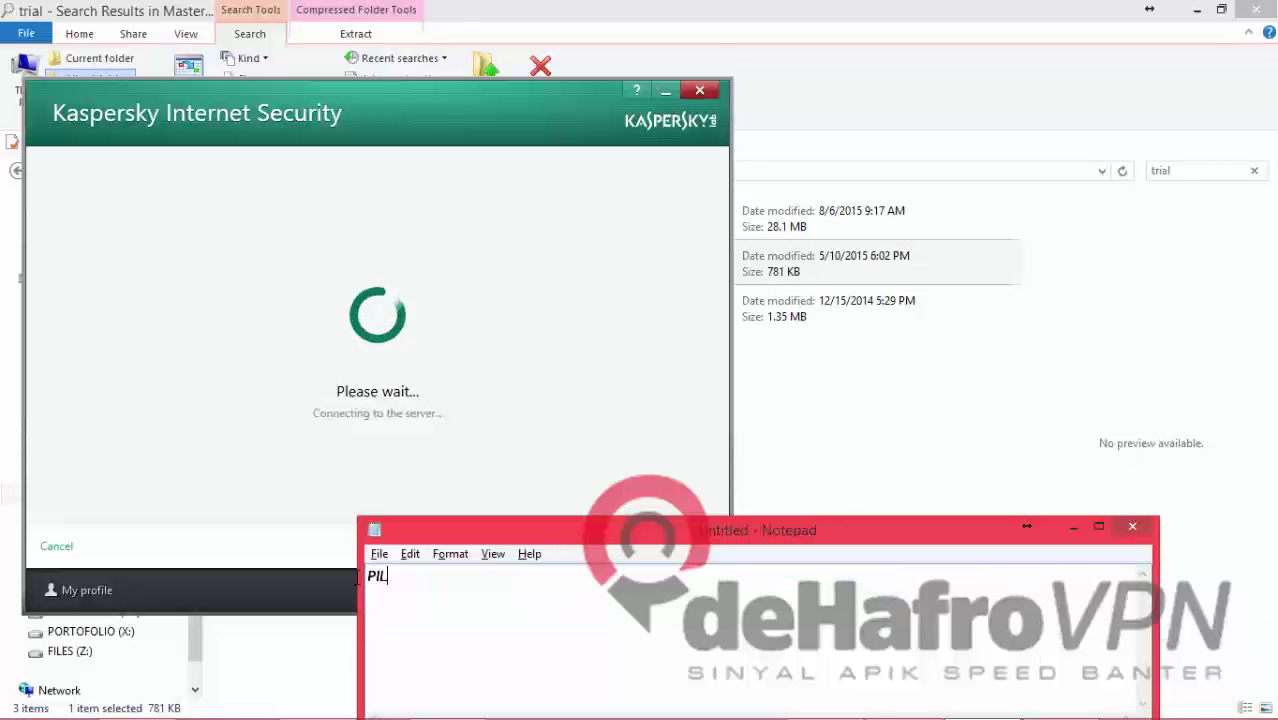
{"action": "type", "text": "IH ACTIVE WIT"}
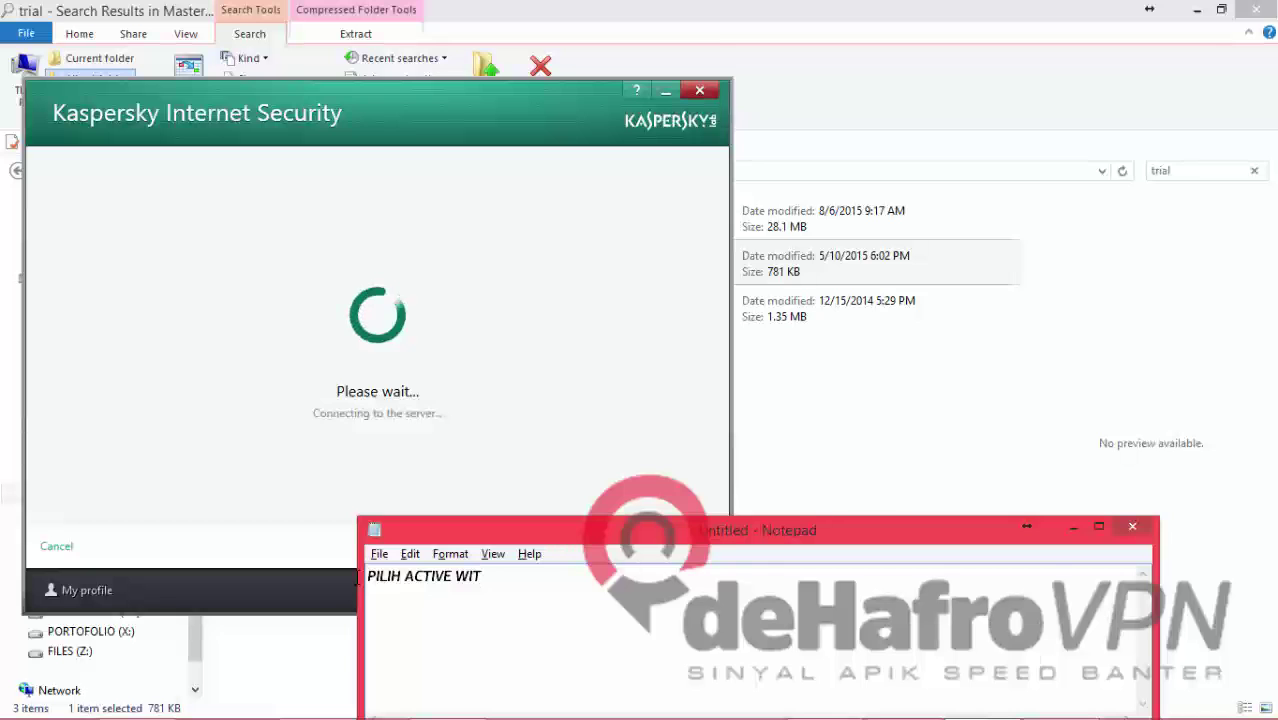
{"action": "type", "text": "RIAL  TUNGGU"}
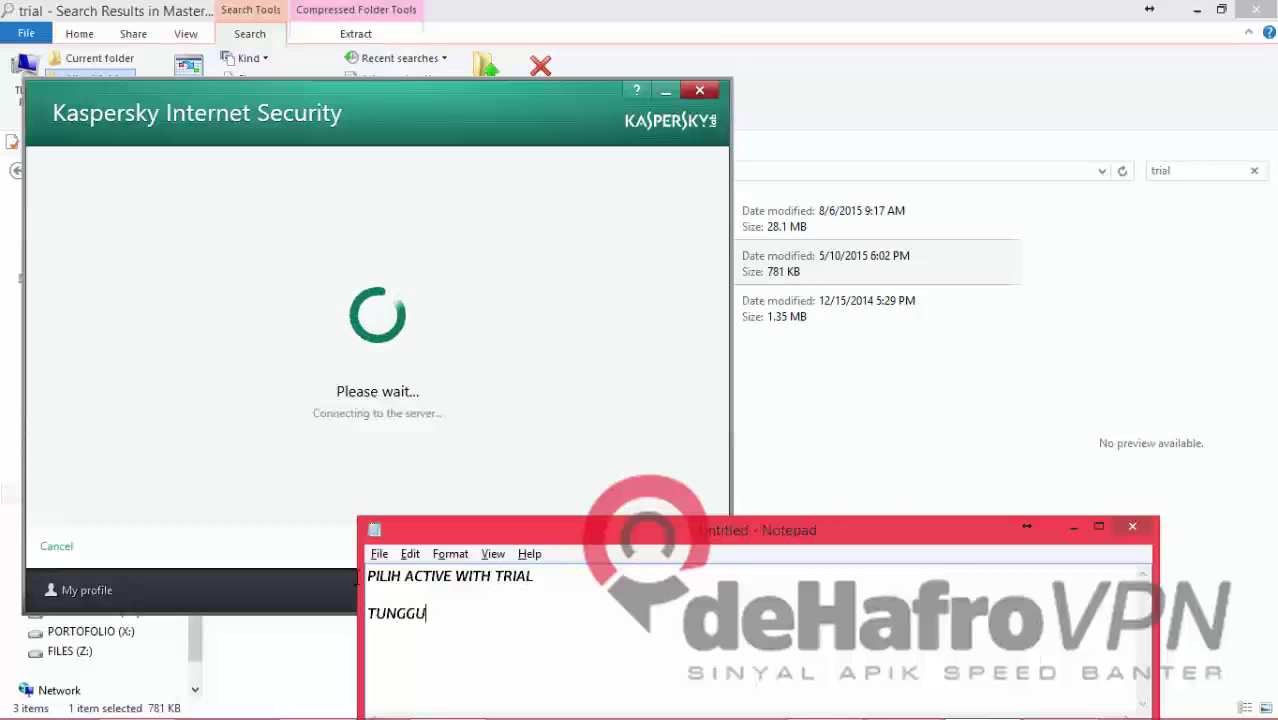
{"action": "type", "text": " SEJENAK SAMP"}
{"action": "key", "text": "BackSpace"}
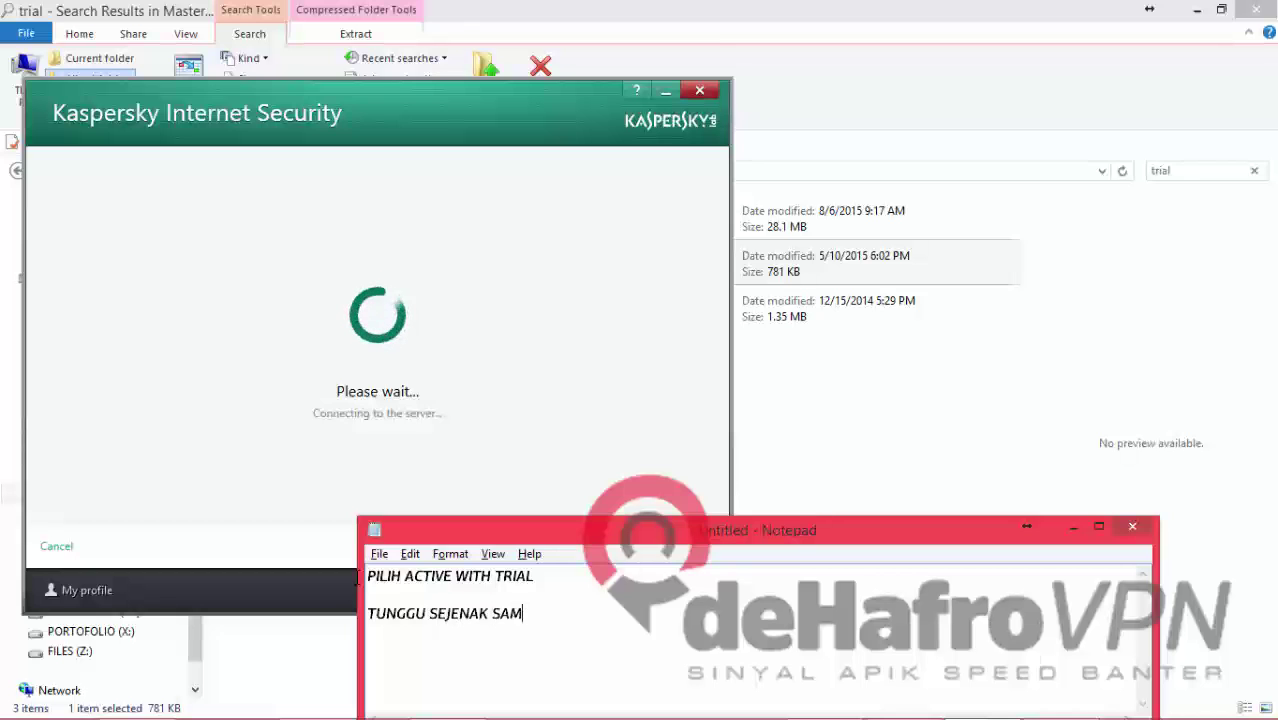
{"action": "type", "text": "BIL NGOPI..."}
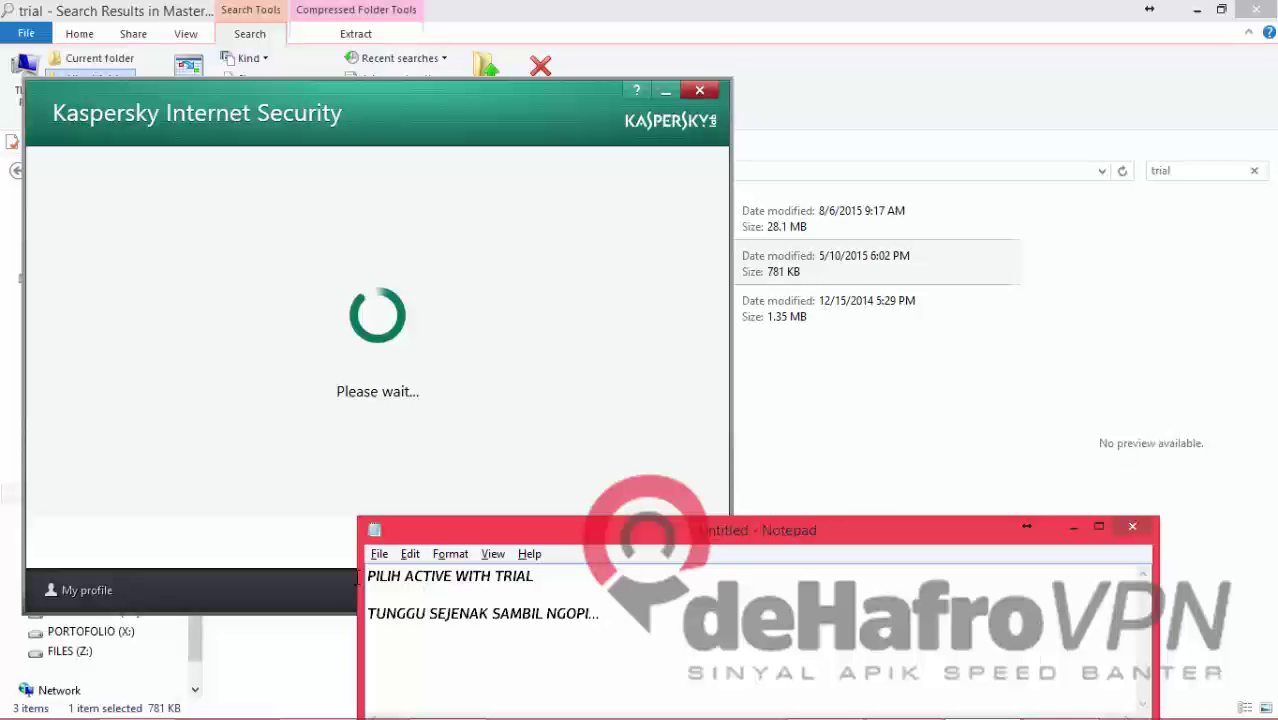
- Move the Notepad window away from the Kaspersky activation controls and replace its text with "PILIH SKIP"
{"action": "left_click_drag", "start_coordinate": [441, 535], "coordinate": [697, 298]}
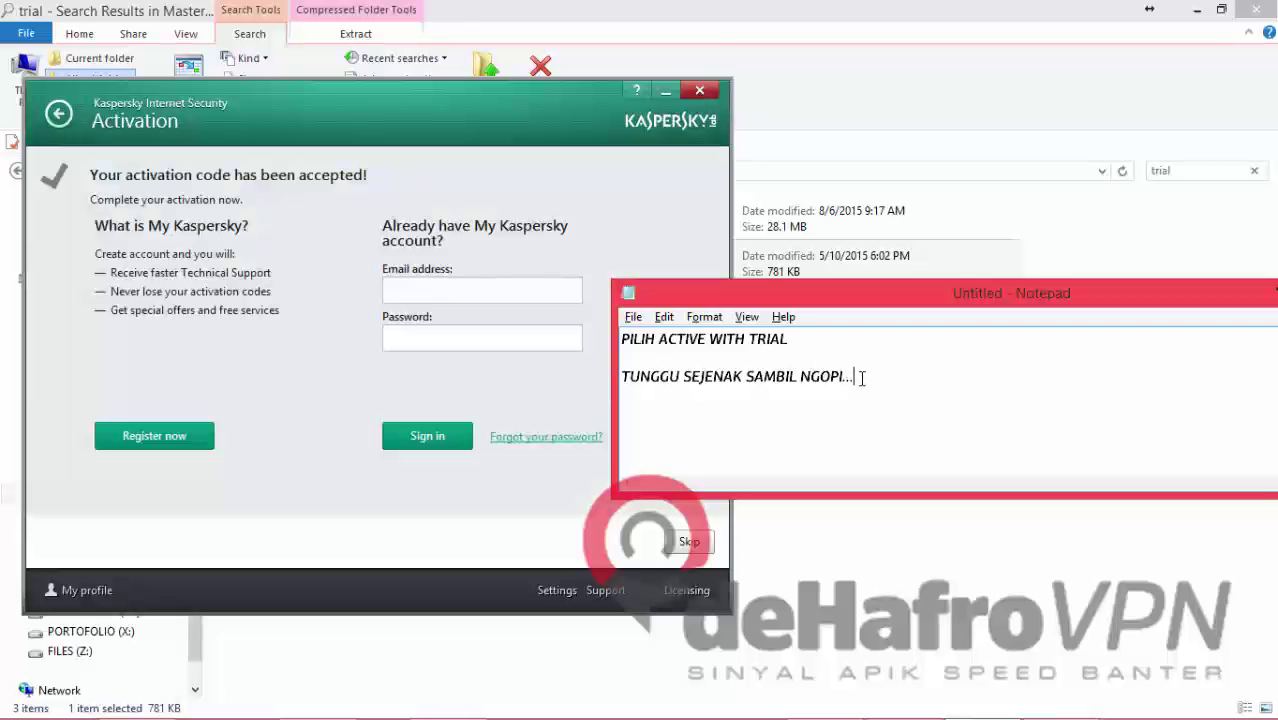
{"action": "left_click_drag", "start_coordinate": [861, 377], "coordinate": [650, 300]}
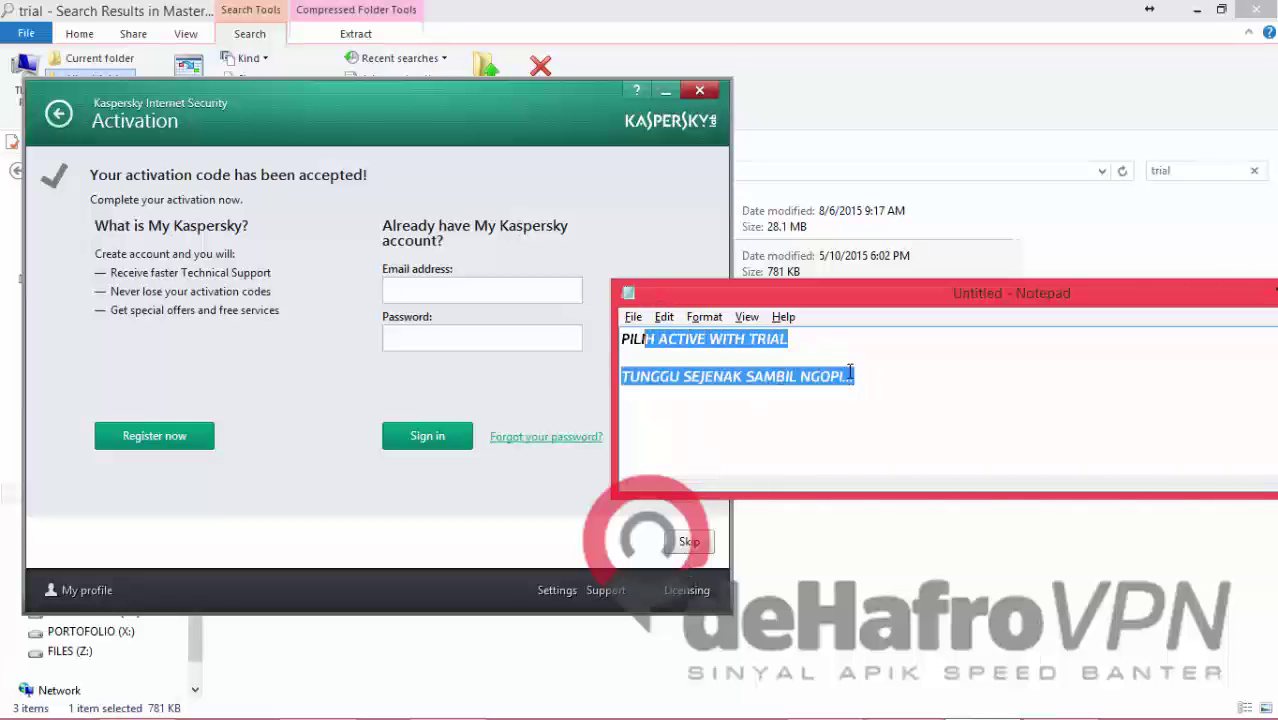
{"action": "left_click_drag", "start_coordinate": [852, 377], "coordinate": [575, 331]}
{"action": "type", "text": "PIL"}
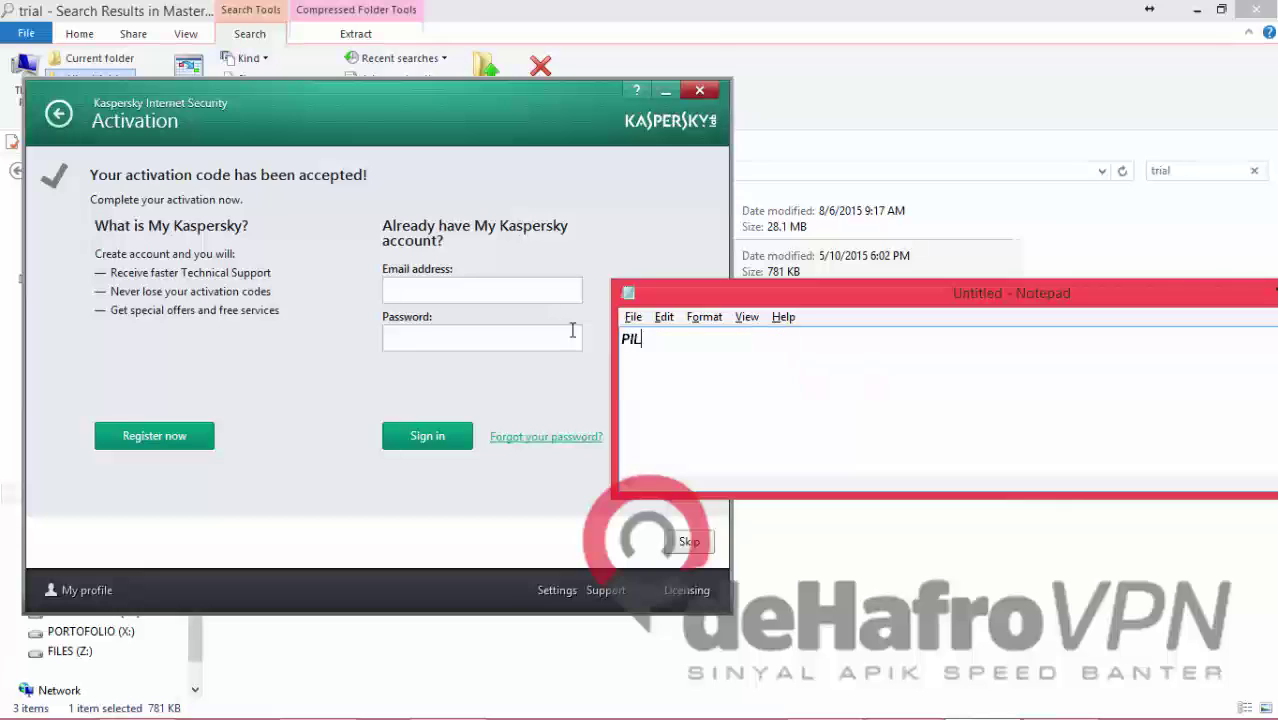
{"action": "type", "text": "IH SKIP"}
- Skip the My Kaspersky account registration and sign-in in the Activation window
{"action": "left_click", "coordinate": [692, 541]}
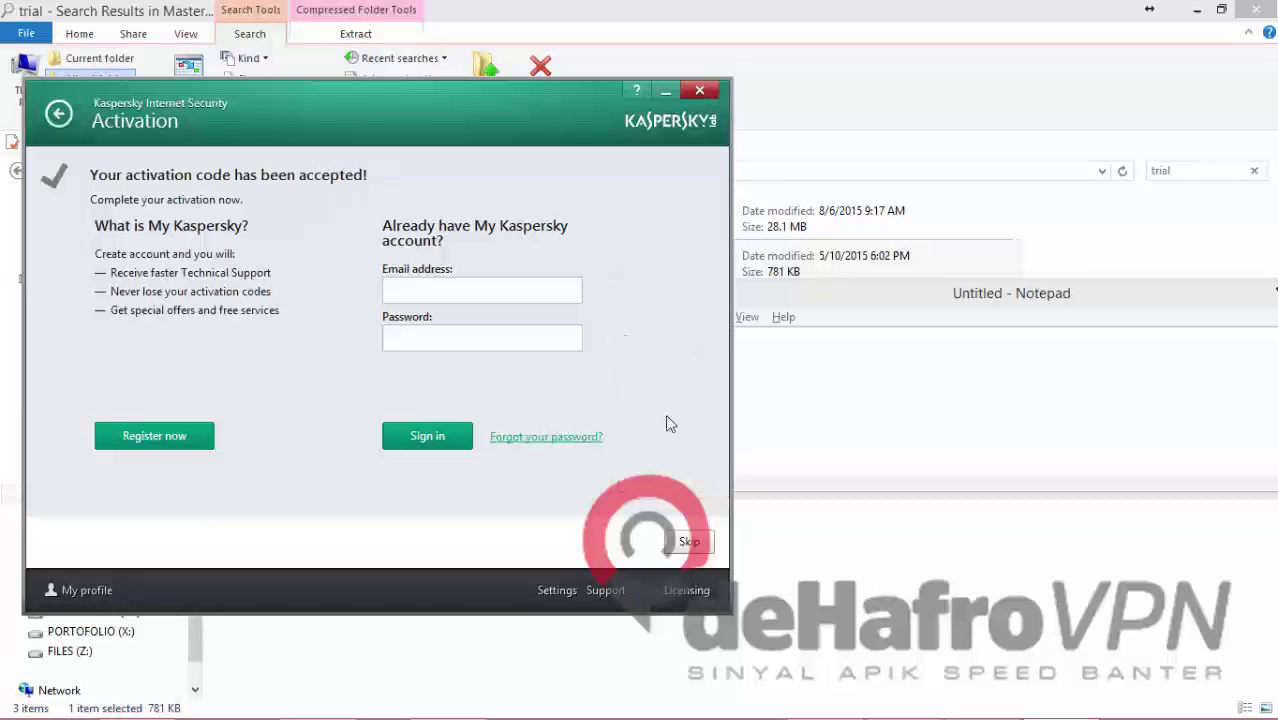
{"action": "left_click", "coordinate": [690, 542]}
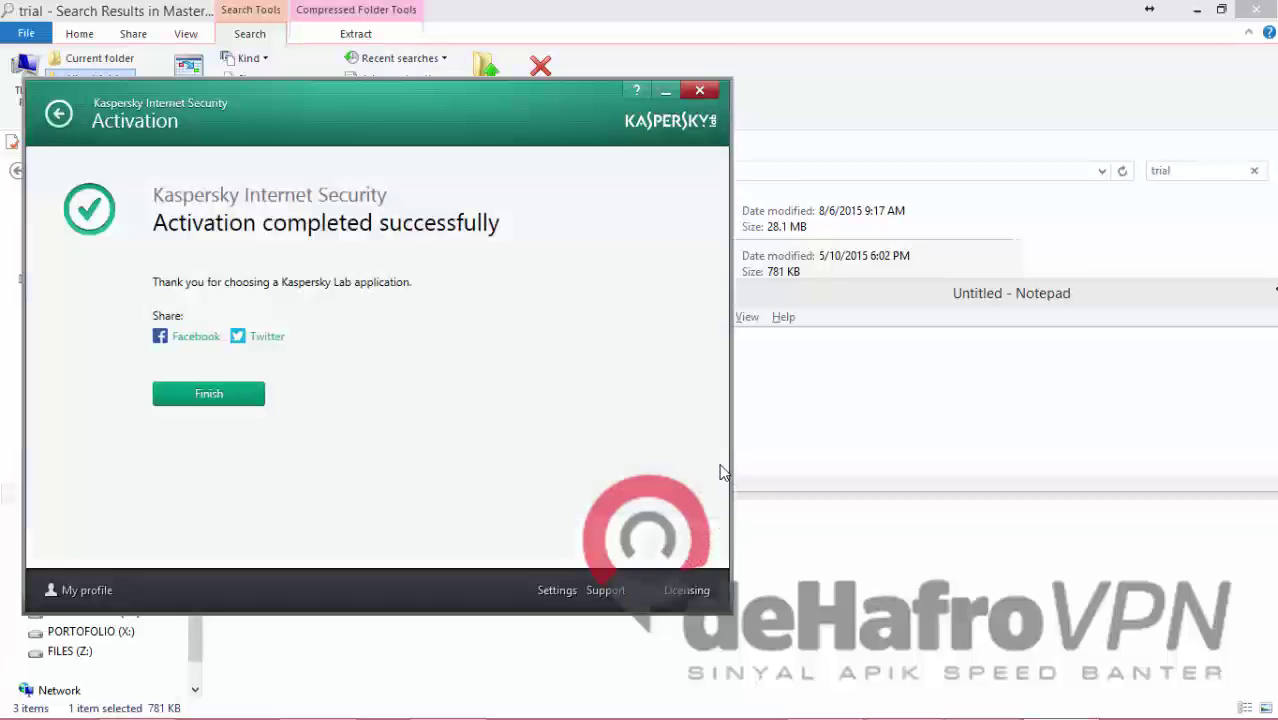
- Replace the Notepad text with "SELESAI!!!" and finish the Kaspersky activation wizard
{"action": "left_click", "coordinate": [810, 366]}
{"action": "left_click_drag", "start_coordinate": [776, 354], "coordinate": [577, 318]}
{"action": "type", "text": "SELESAI!!!"}
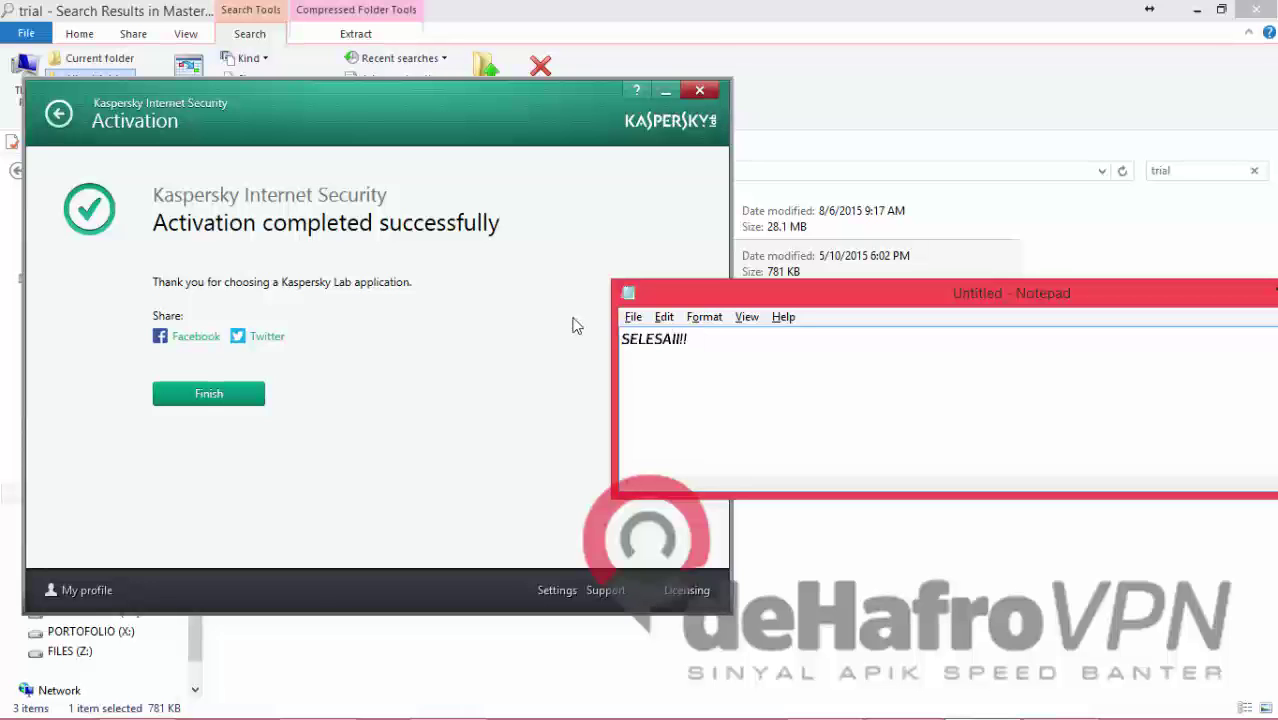
{"action": "left_click", "coordinate": [230, 400]}
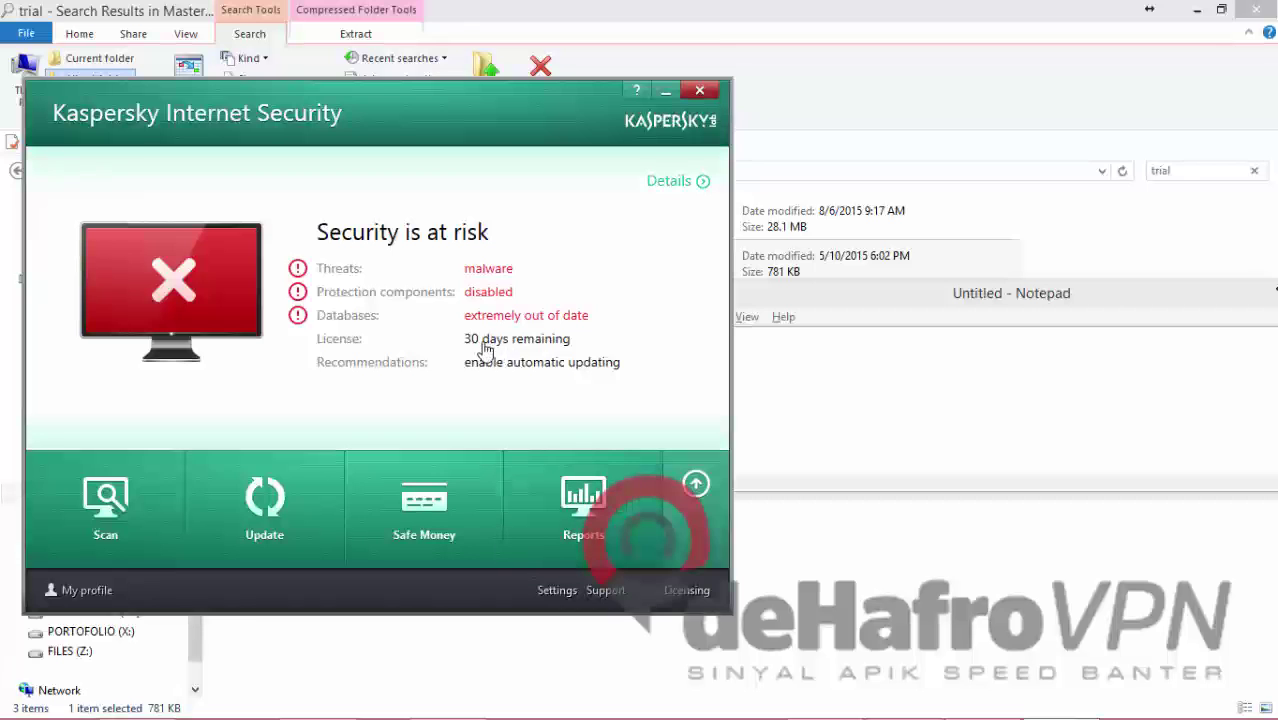
- Replace the Notepad text with "30 HARI LAGI DEHH.,,"
{"action": "left_click", "coordinate": [795, 334]}
{"action": "left_click_drag", "start_coordinate": [753, 357], "coordinate": [557, 352]}
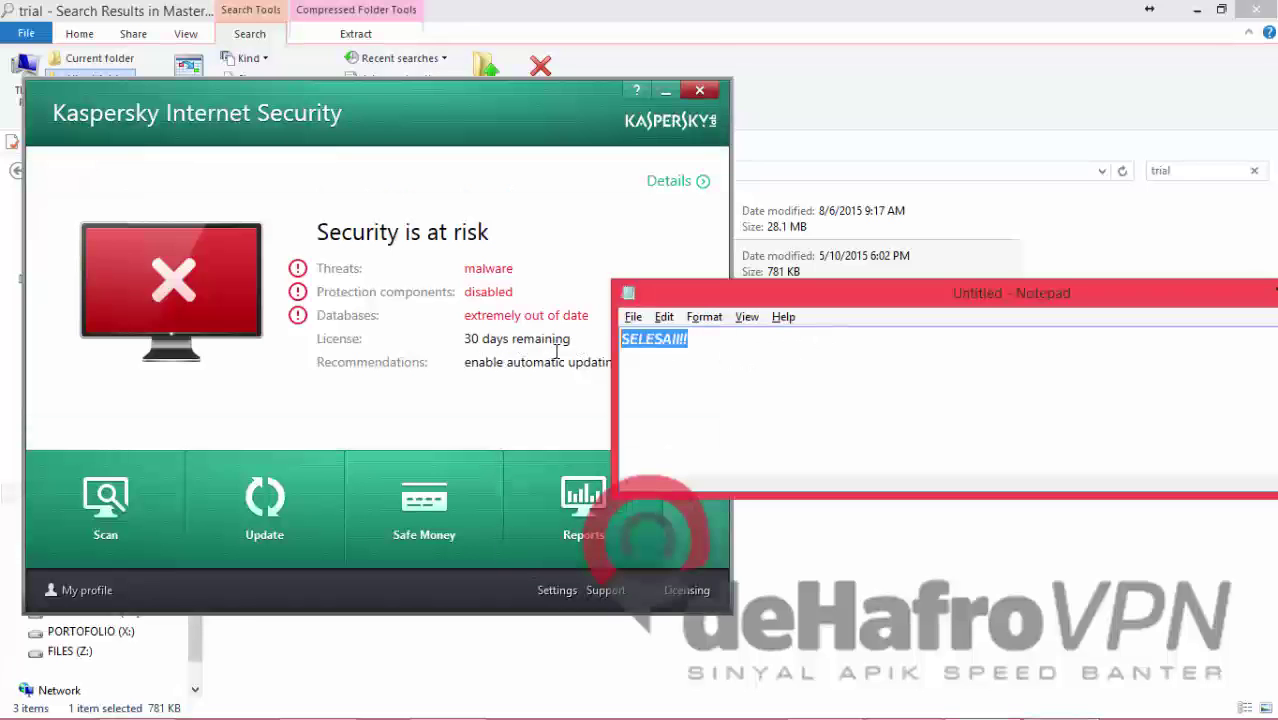
{"action": "type", "text": "30 HARI"}
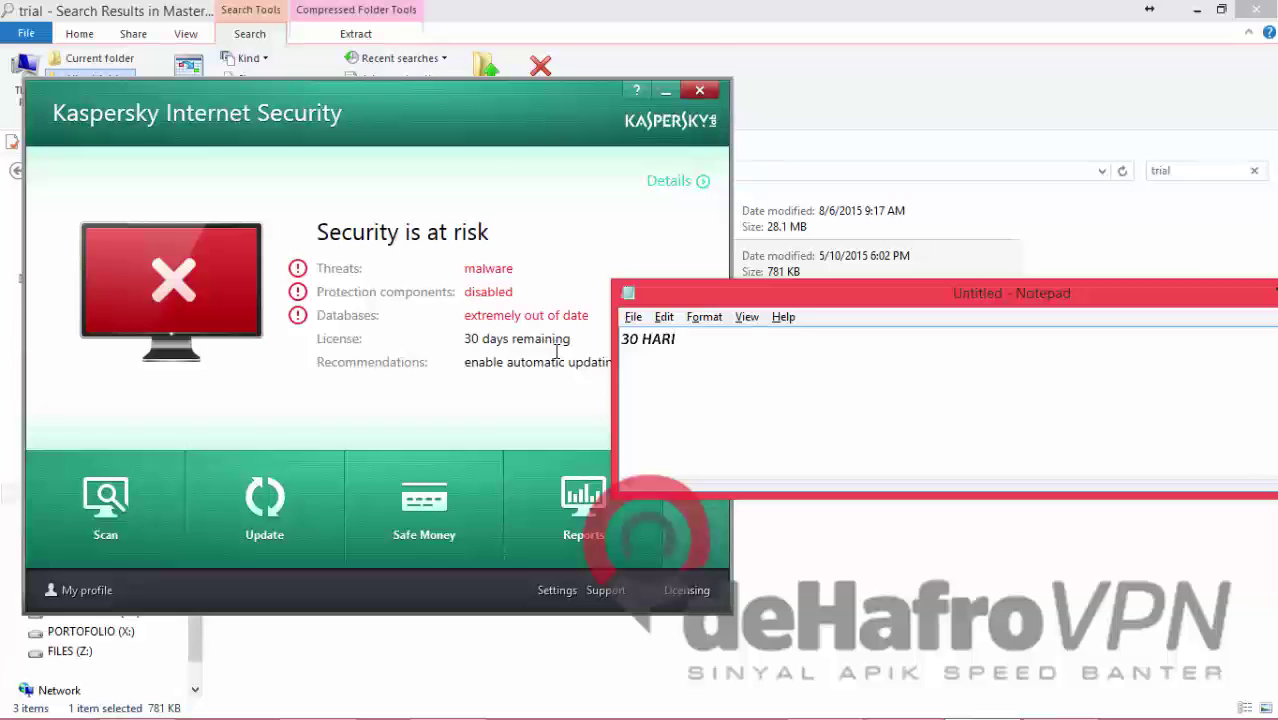
{"action": "type", "text": " LAGI DEHH.,,"}
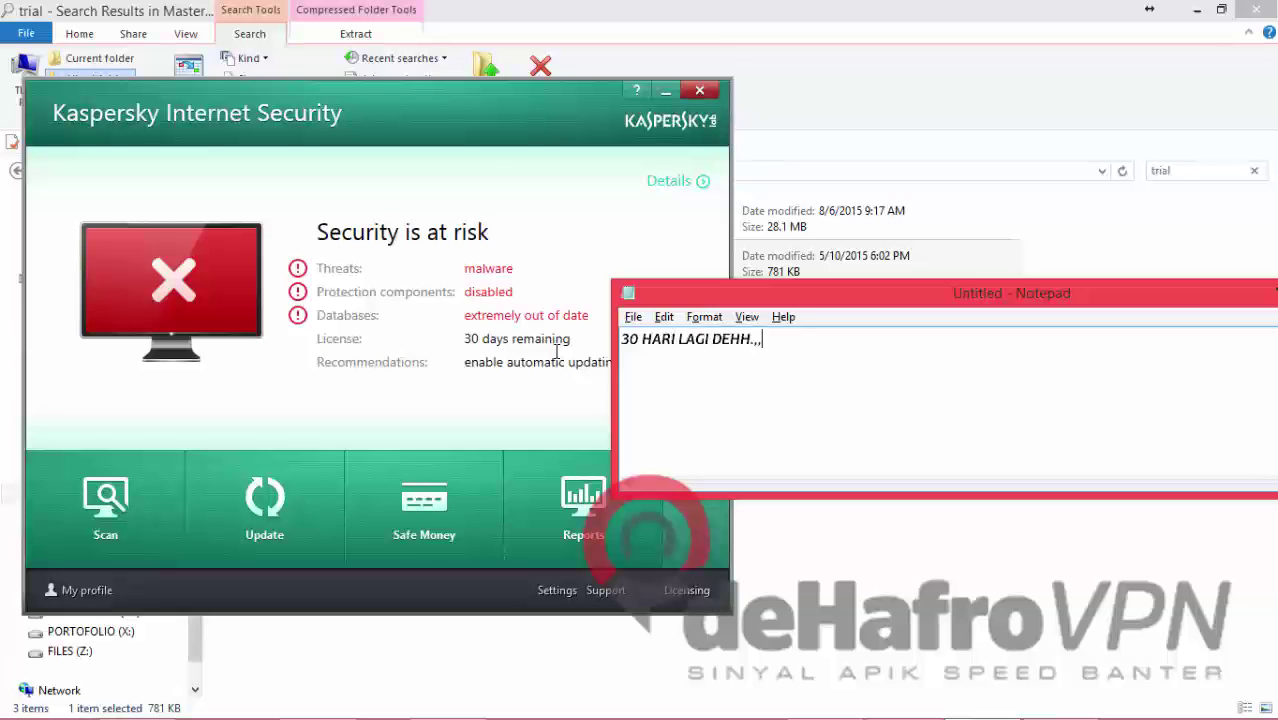